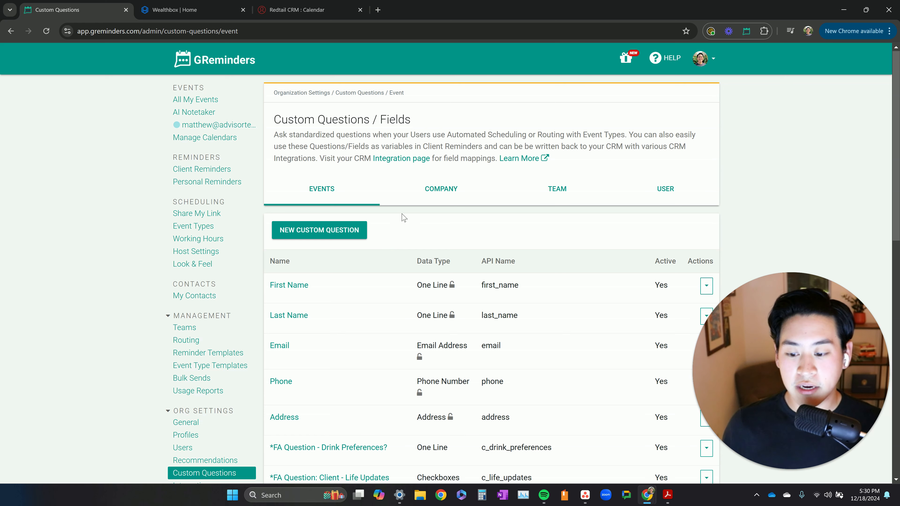
Look through the event custom questions and open "*FA Question - Drink Preferences?" for editing.
scroll(403, 217, down, 3)
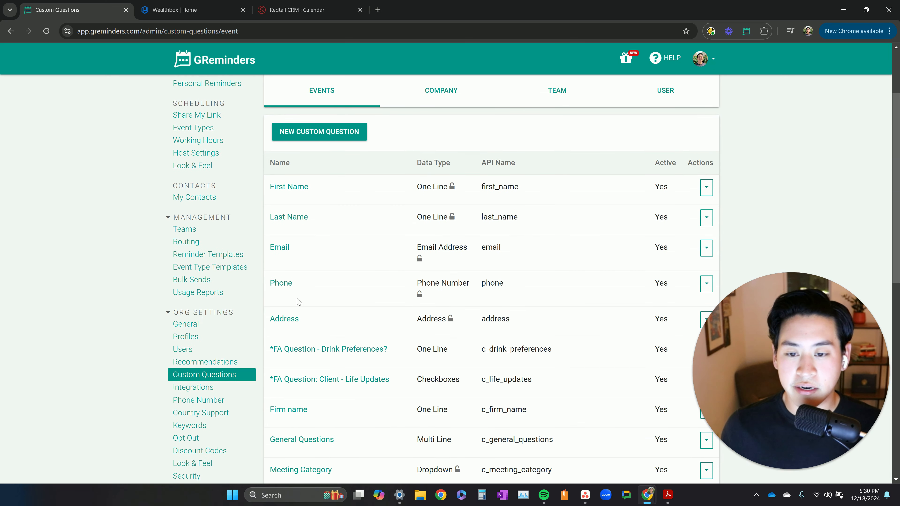
scroll(297, 301, up, 3)
scroll(330, 283, down, 6)
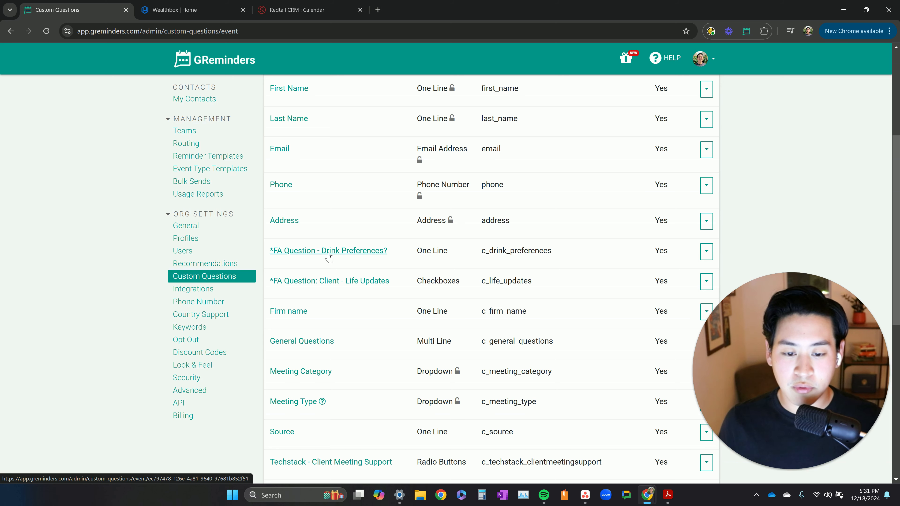
scroll(333, 252, up, 5)
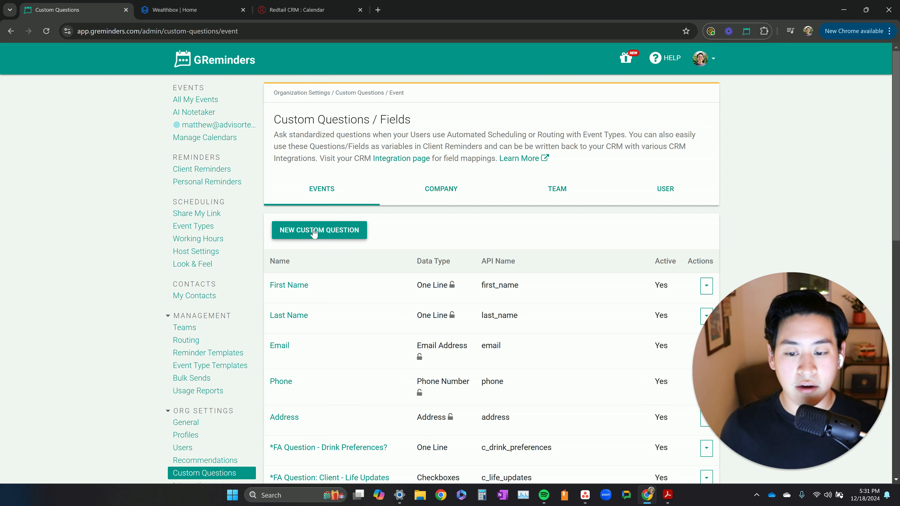
scroll(371, 318, down, 2)
click(376, 351)
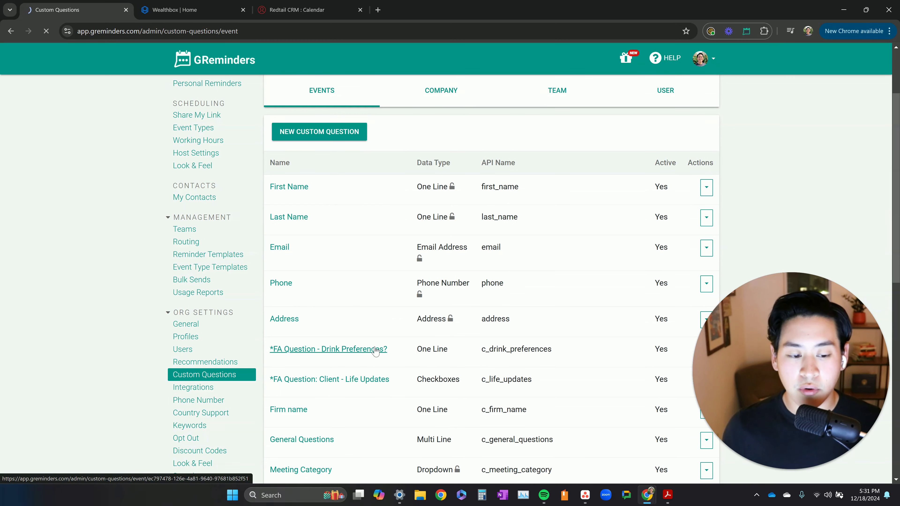
Examine the drink preferences question's name and its naming convention, then save the question without changes.
click(407, 155)
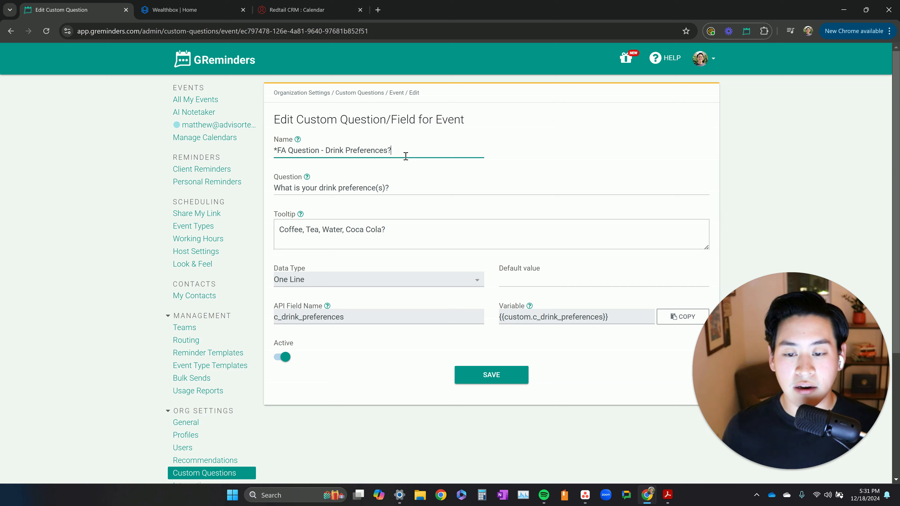
double_click(288, 141)
triple_click(296, 149)
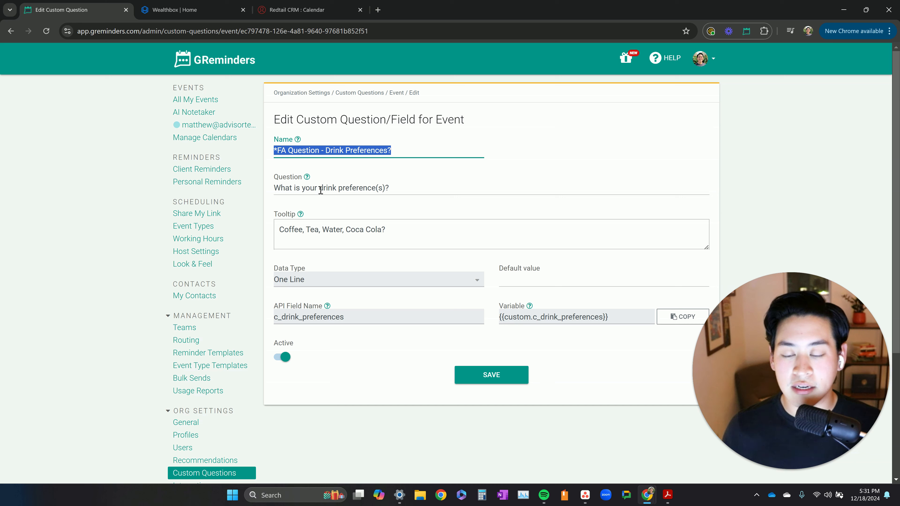
click(325, 152)
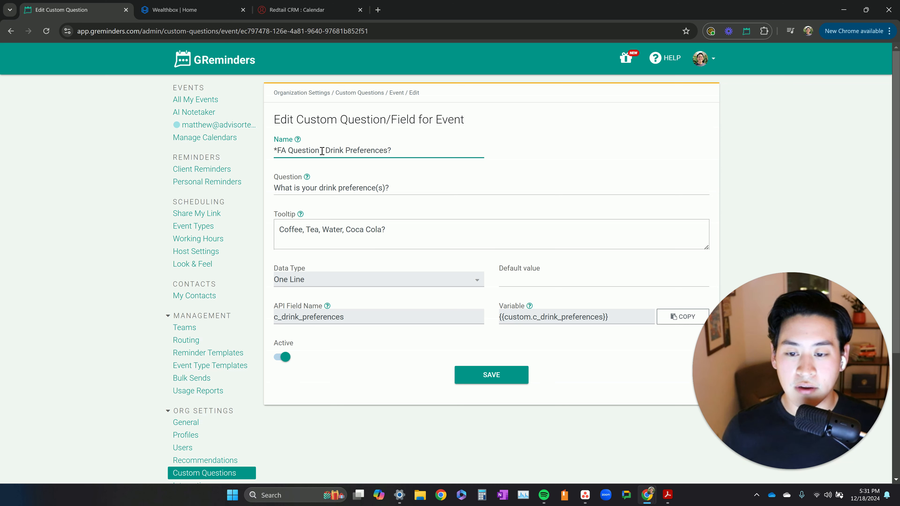
text(-)
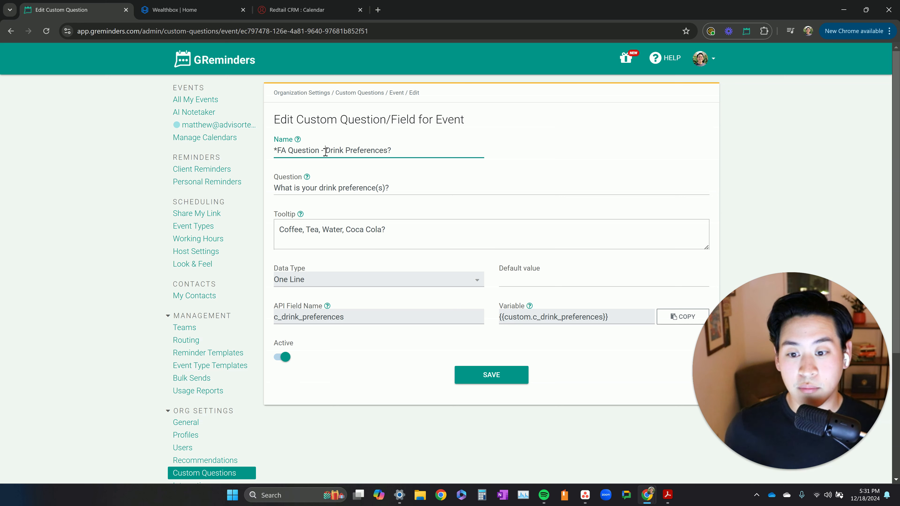
drag(327, 153, 392, 156)
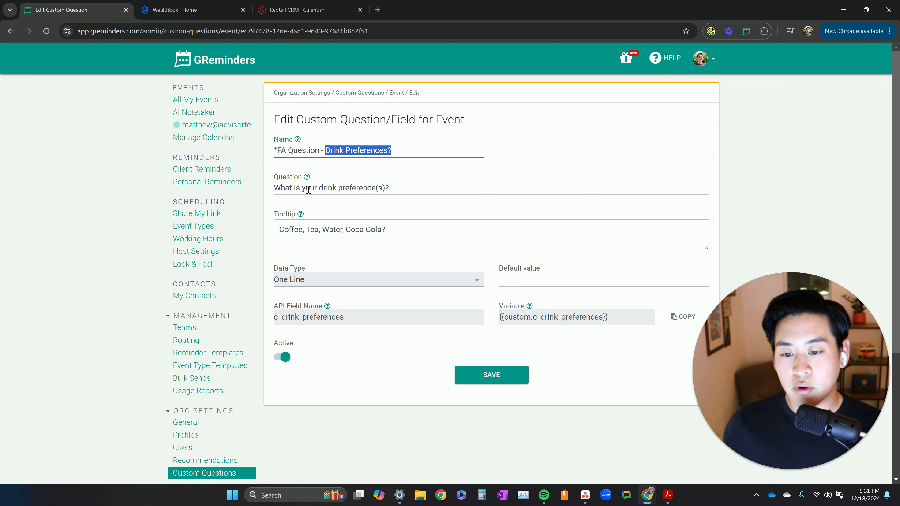
mouse_move(300, 217)
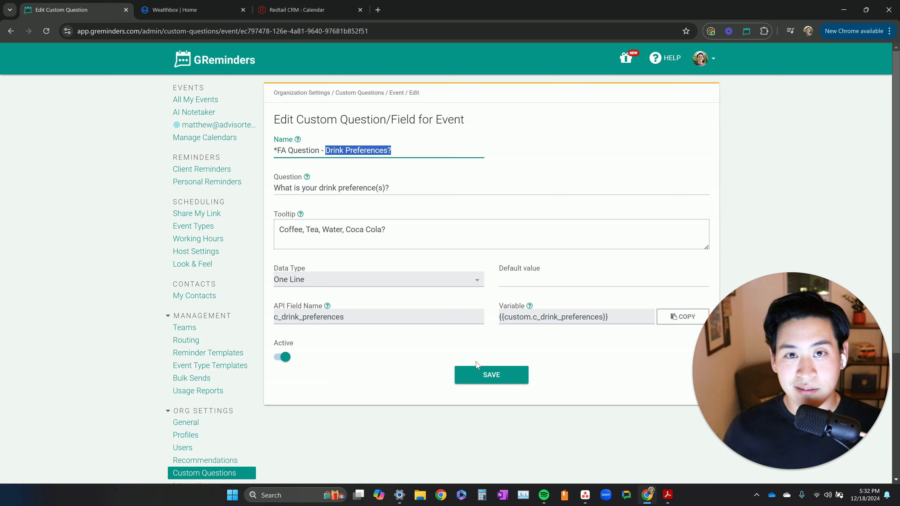
click(491, 379)
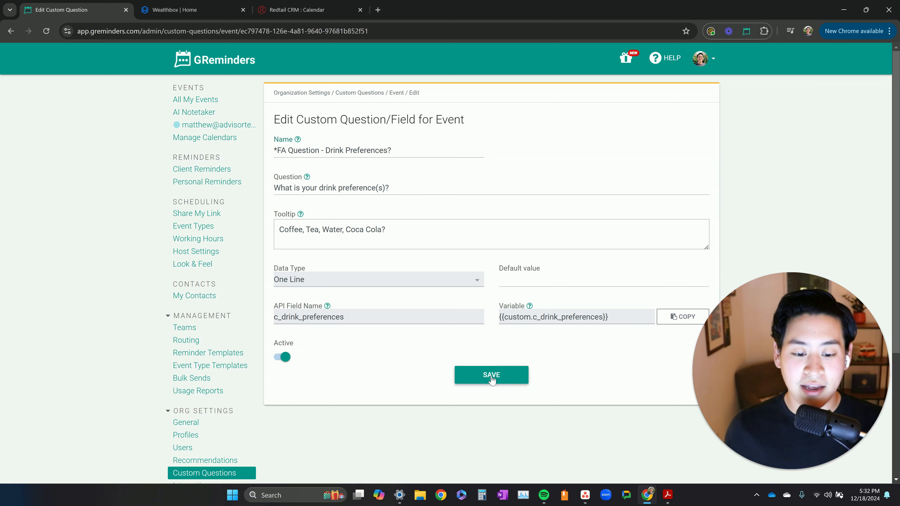
Open the "*FA Question: Client - Life Updates" custom question and examine its data type and answer options.
scroll(373, 333, down, 4)
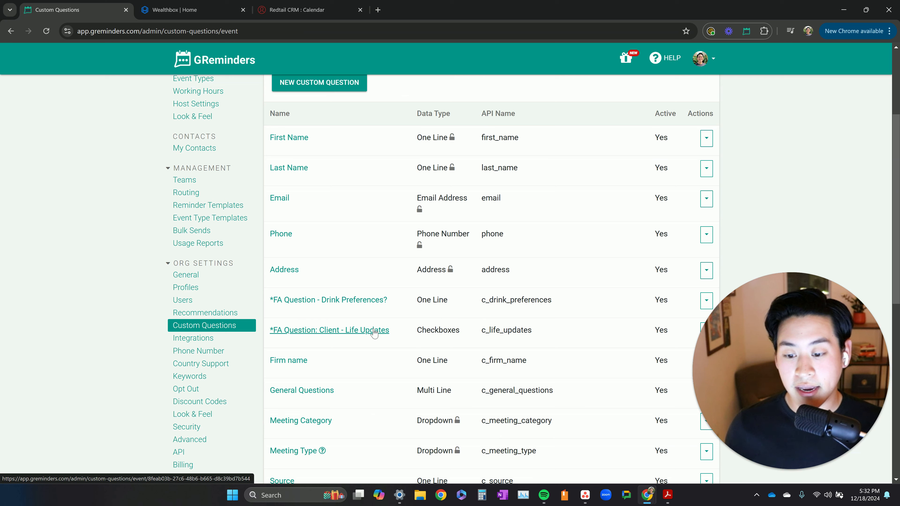
click(374, 332)
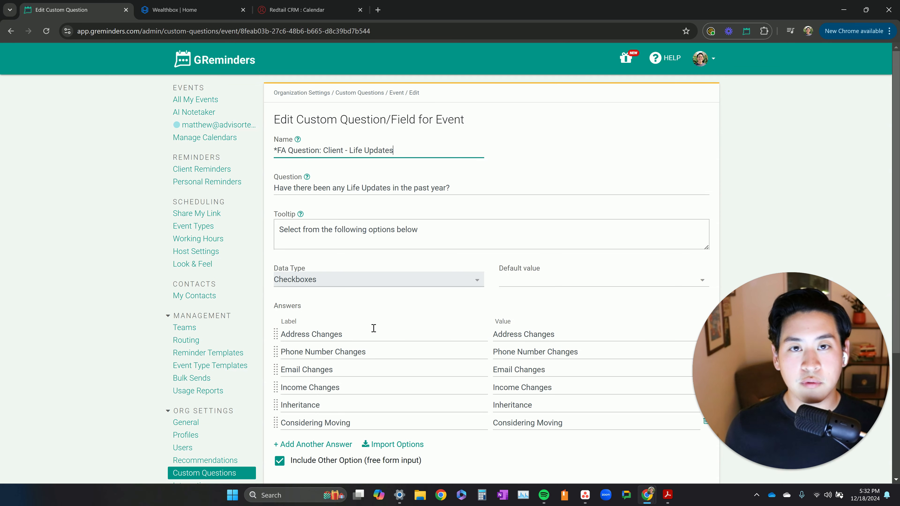
scroll(374, 327, down, 1)
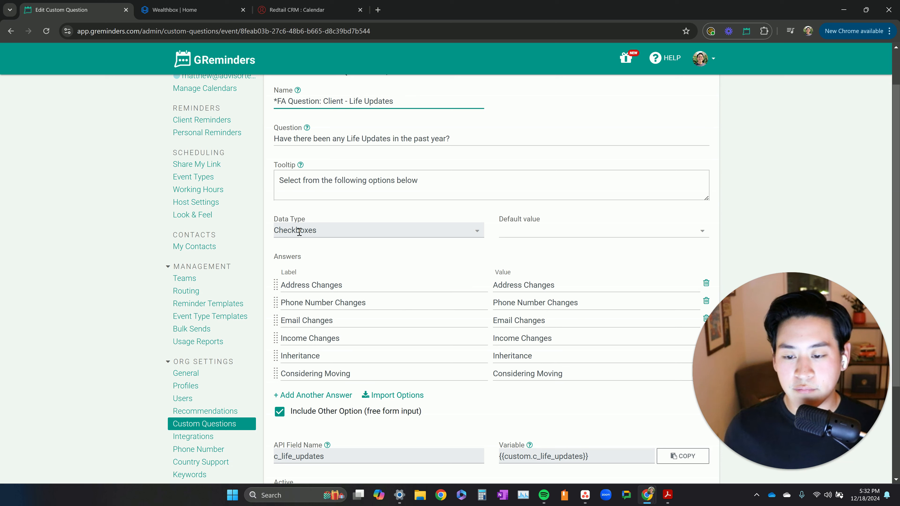
double_click(310, 231)
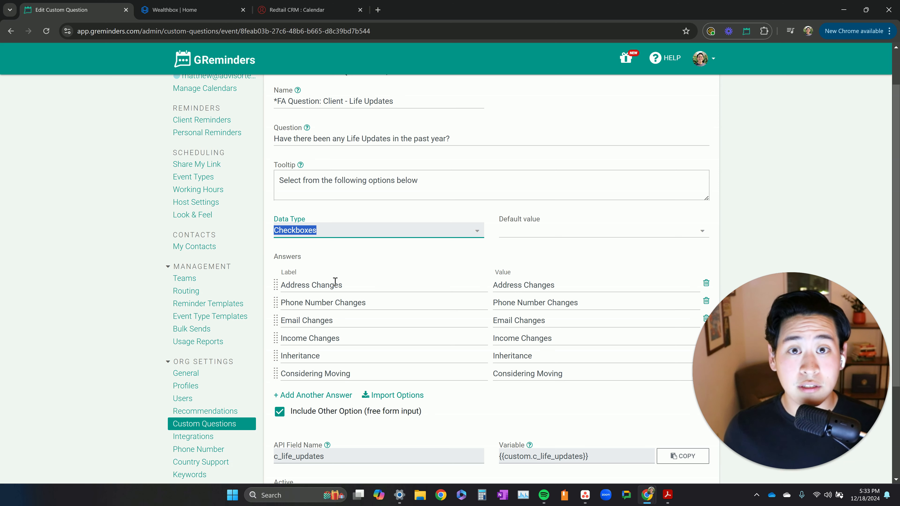
scroll(335, 283, down, 1)
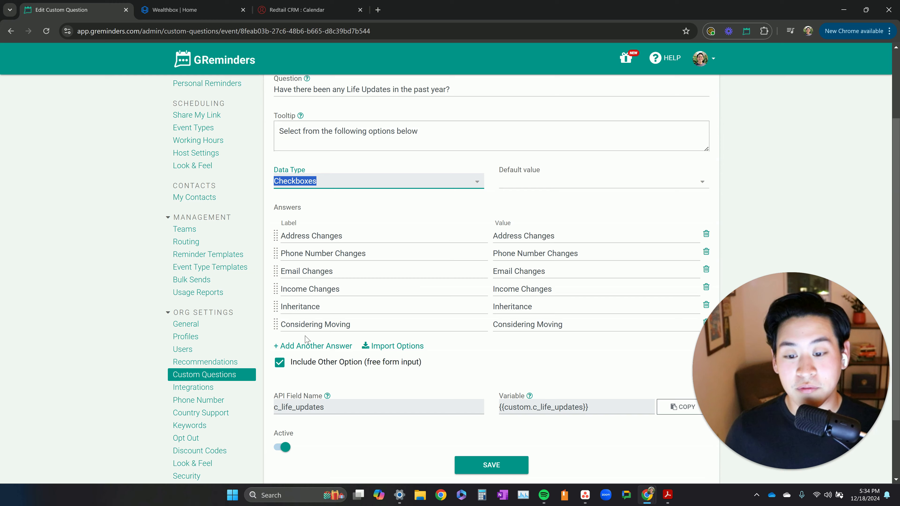
scroll(328, 356, down, 2)
scroll(353, 231, up, 5)
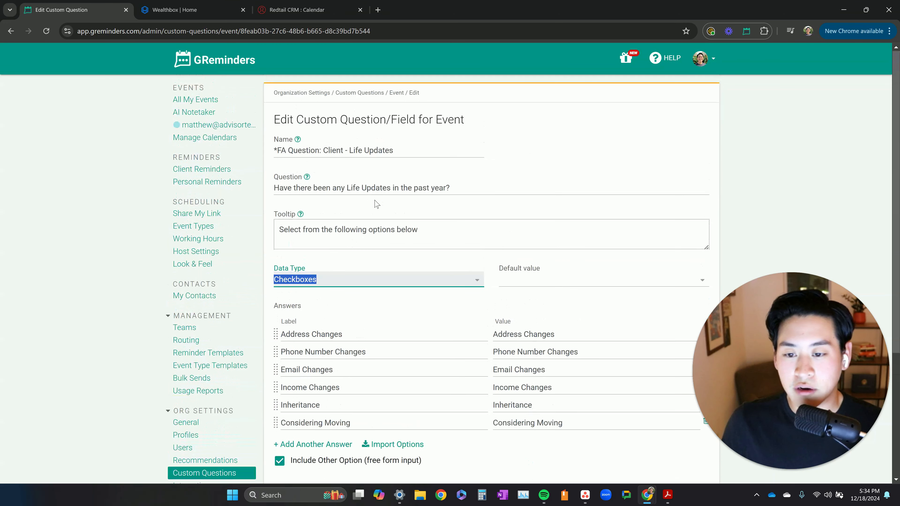
Examine the life updates question's name, customer-facing question, tooltip and data type, then save it without changes.
triple_click(353, 150)
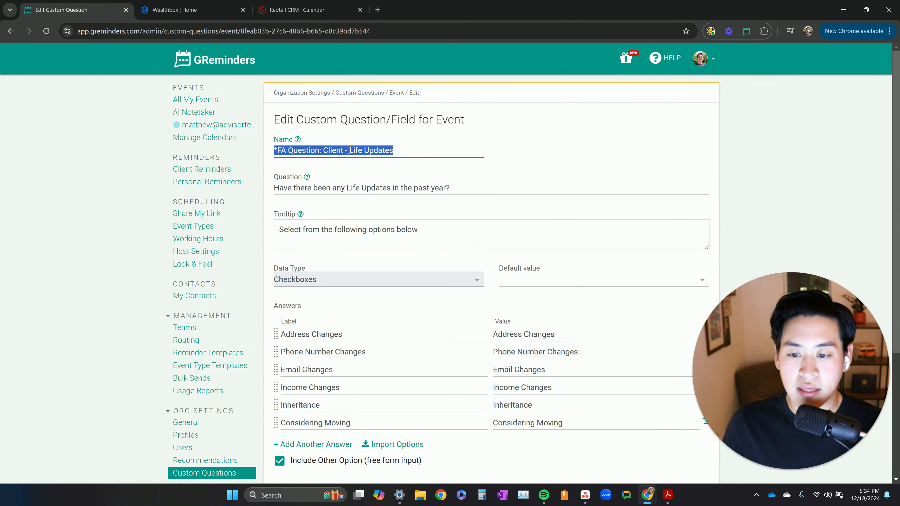
triple_click(333, 188)
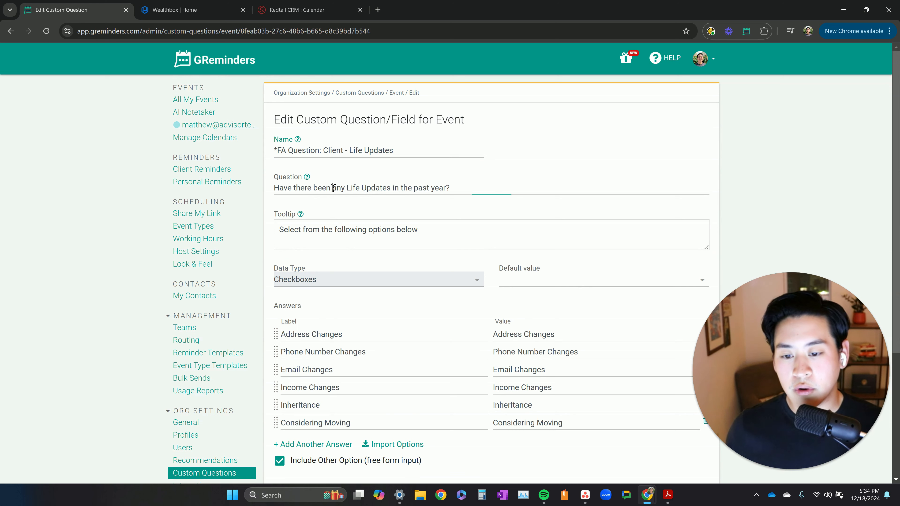
mouse_move(306, 178)
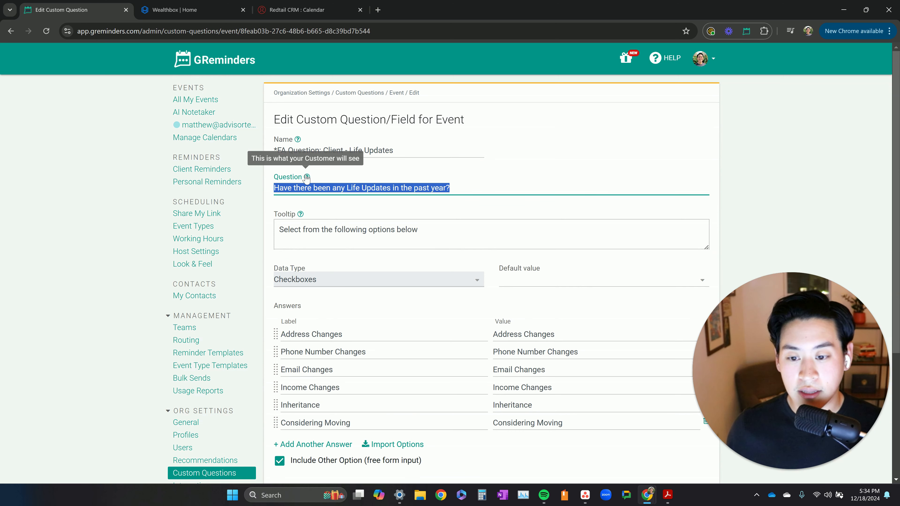
triple_click(332, 231)
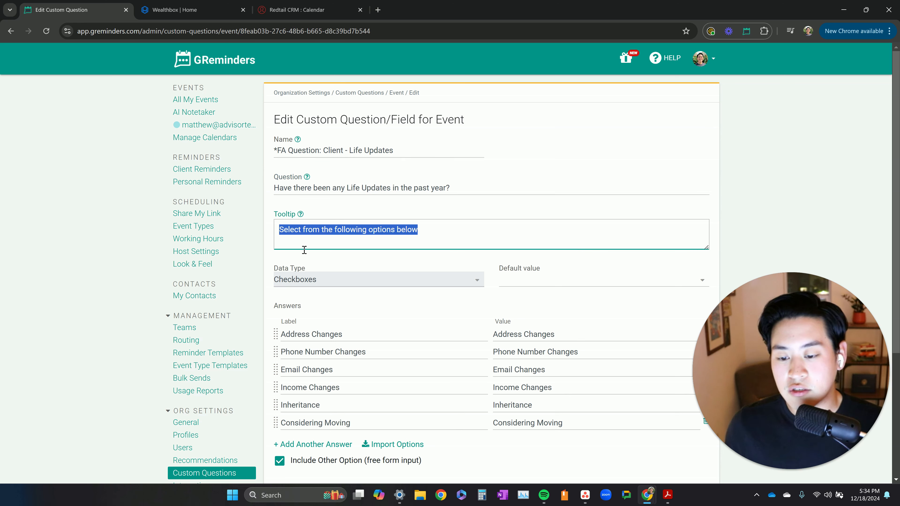
triple_click(310, 230)
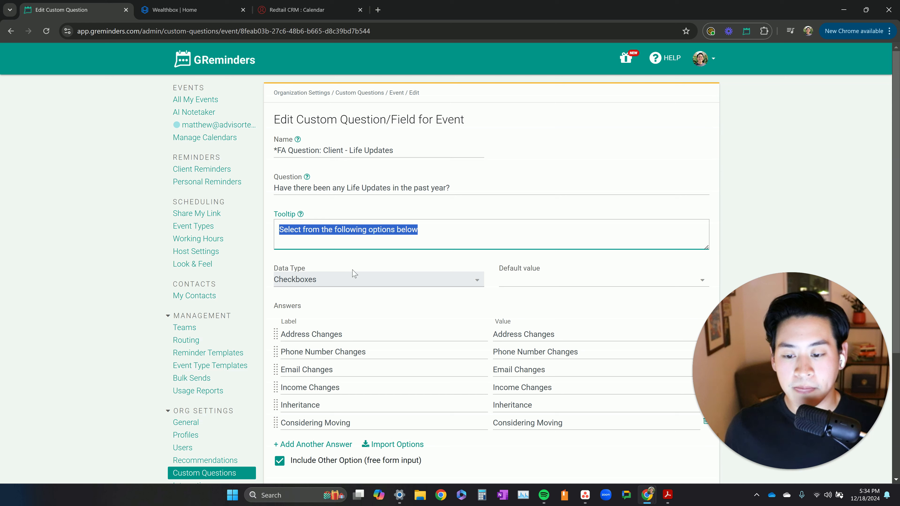
scroll(311, 248, down, 1)
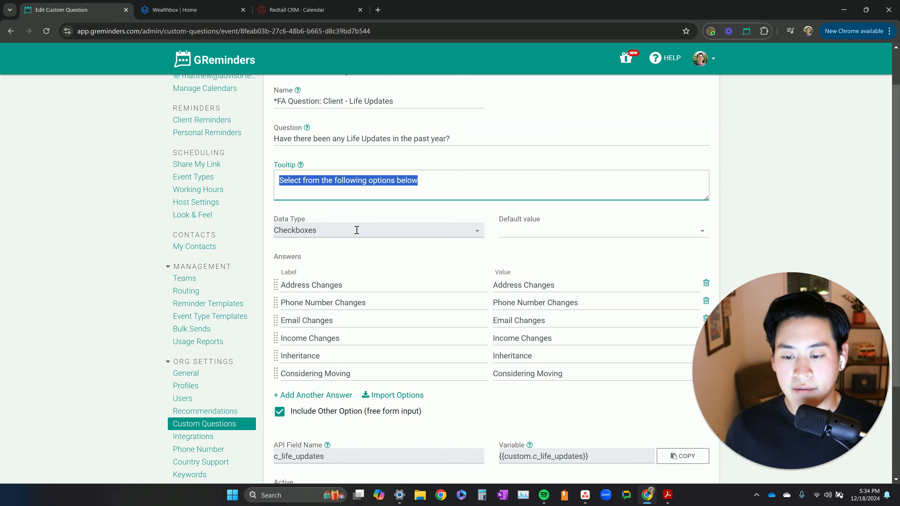
click(332, 231)
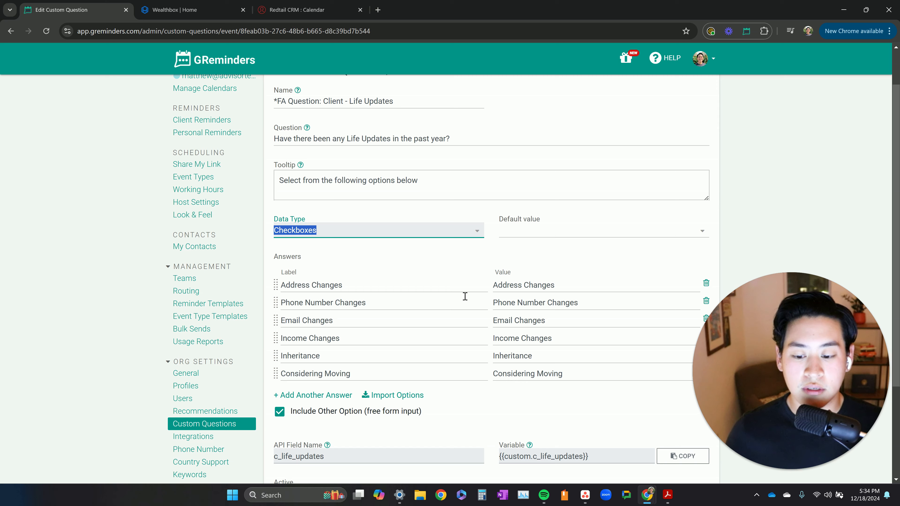
scroll(460, 298, down, 3)
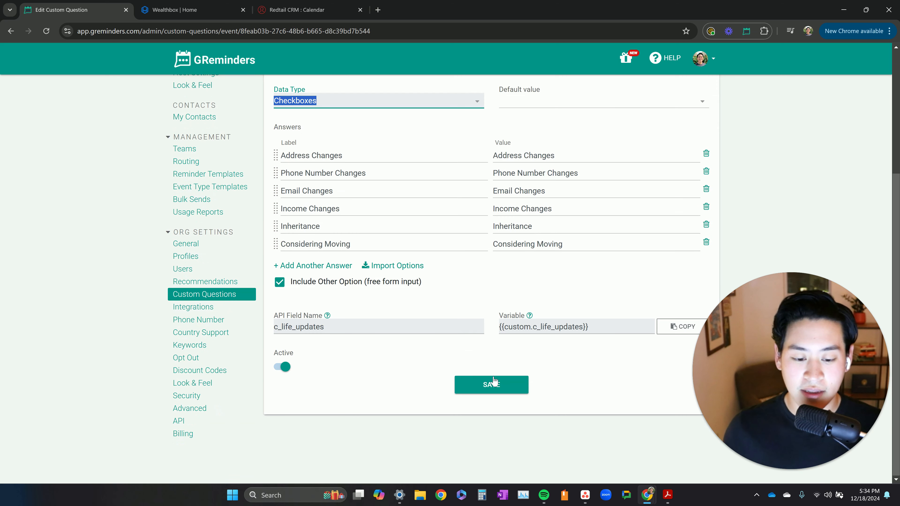
click(488, 385)
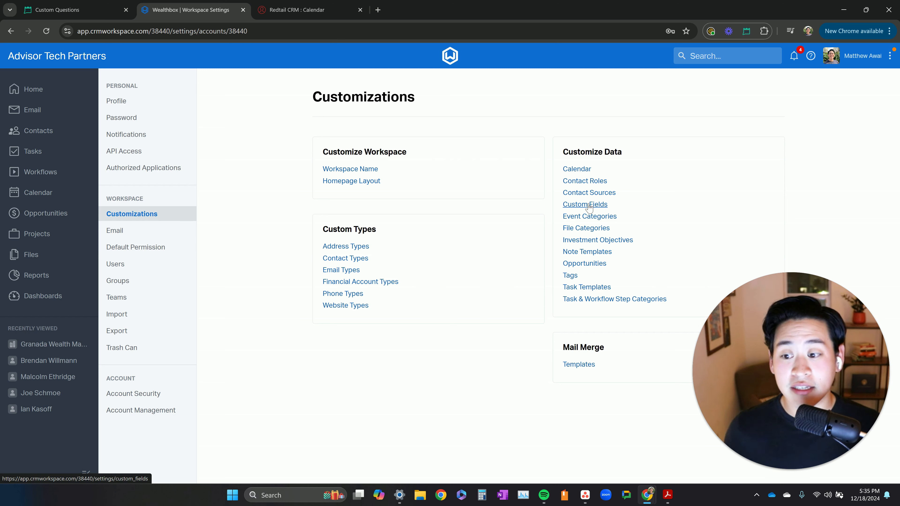
In Wealthbox, open the Custom Fields list from the workspace customization settings.
click(889, 55)
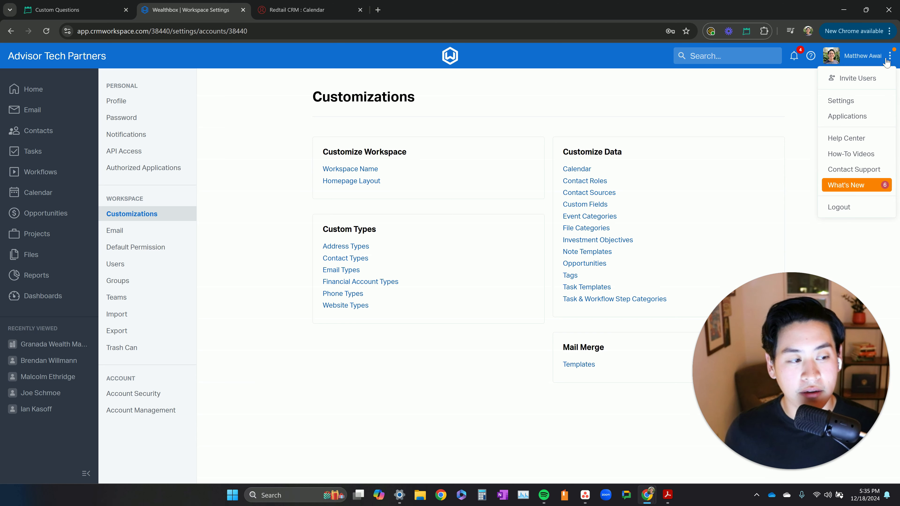
click(856, 101)
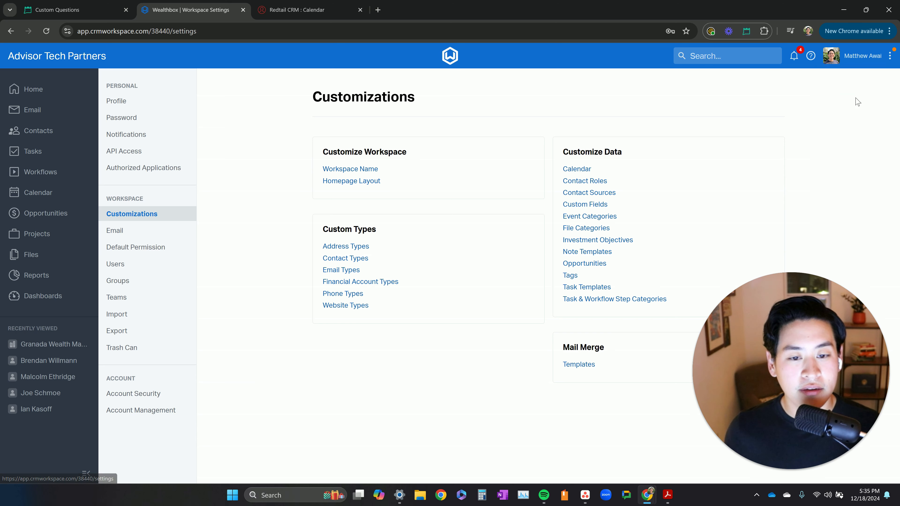
click(150, 215)
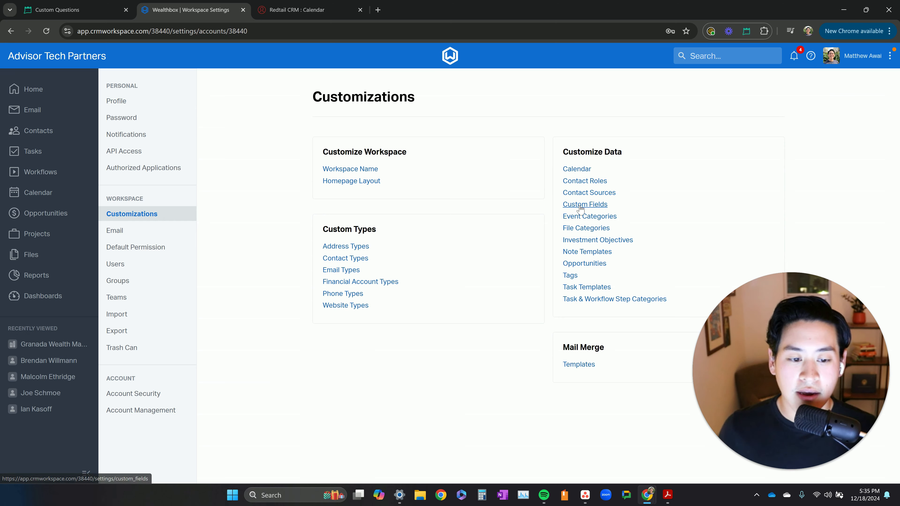
click(582, 207)
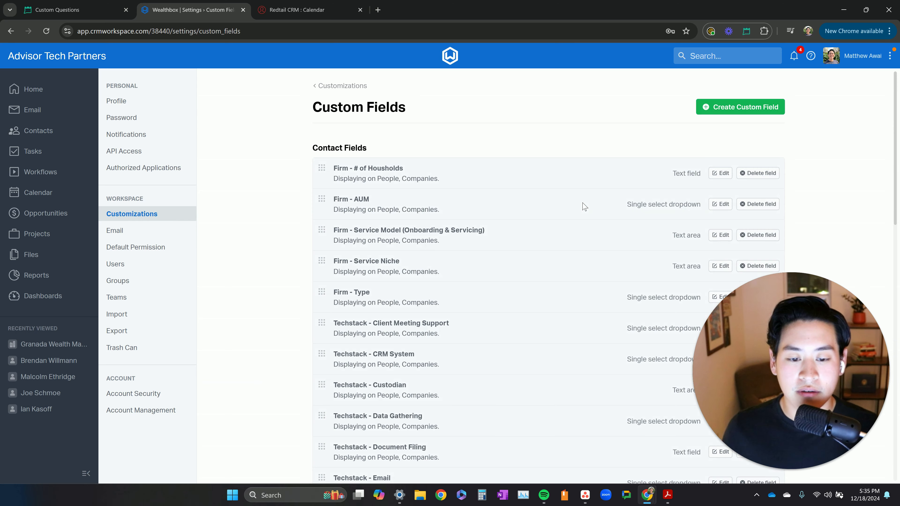
Find the "*FA Question - Drink Preferences?" contact field among the custom fields and open it for editing.
scroll(440, 208, down, 2)
scroll(484, 211, up, 2)
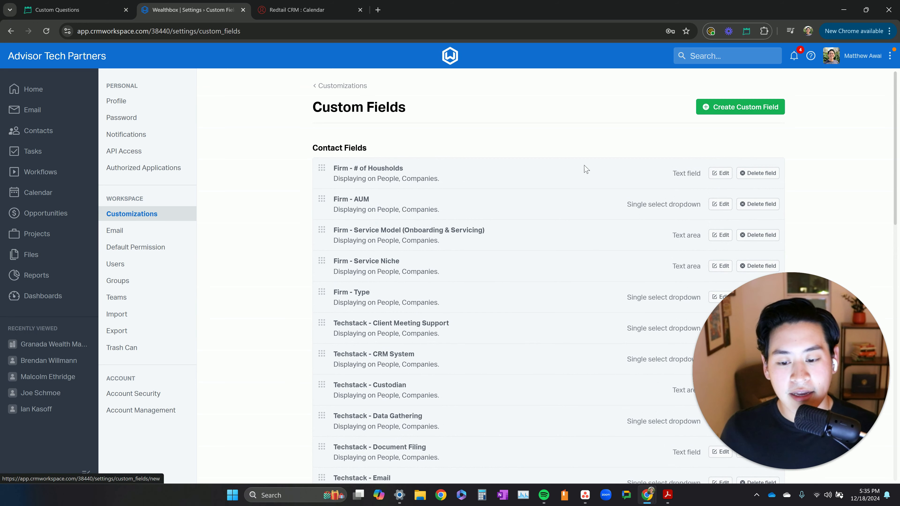
scroll(583, 170, down, 2)
scroll(582, 172, down, 6)
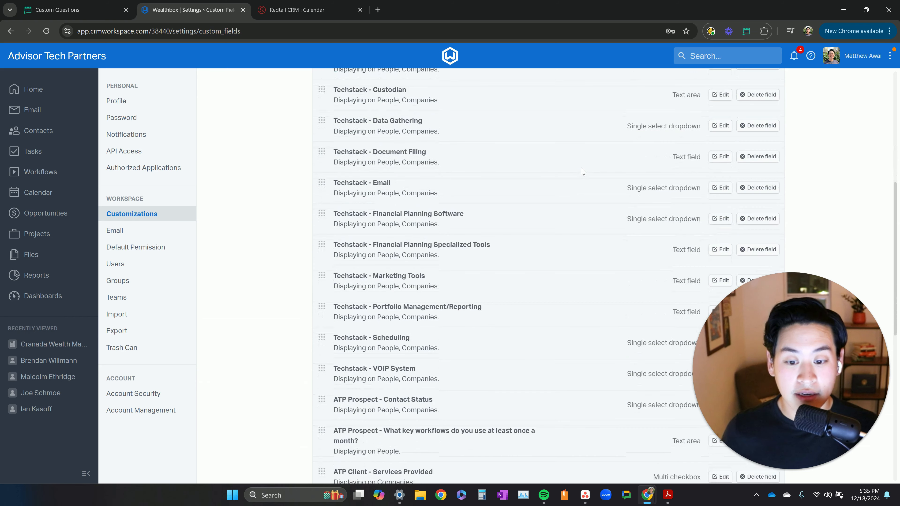
scroll(583, 172, down, 3)
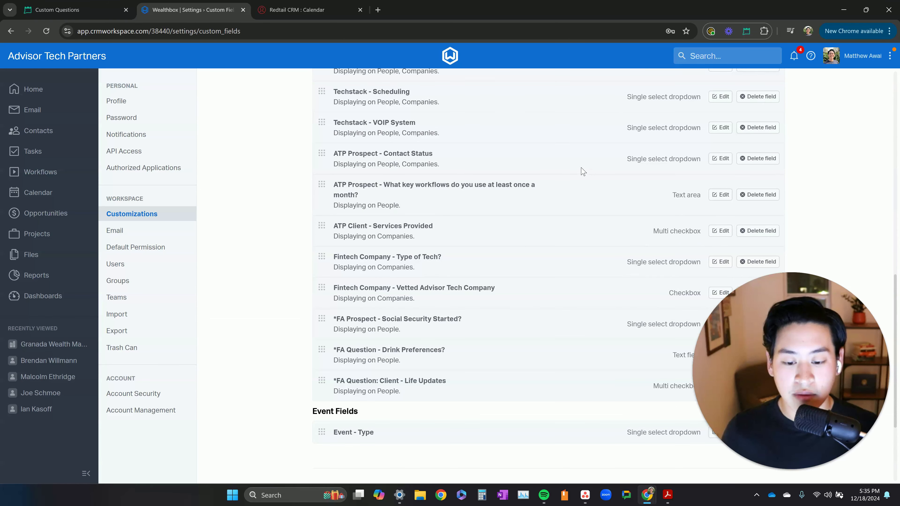
scroll(582, 172, down, 3)
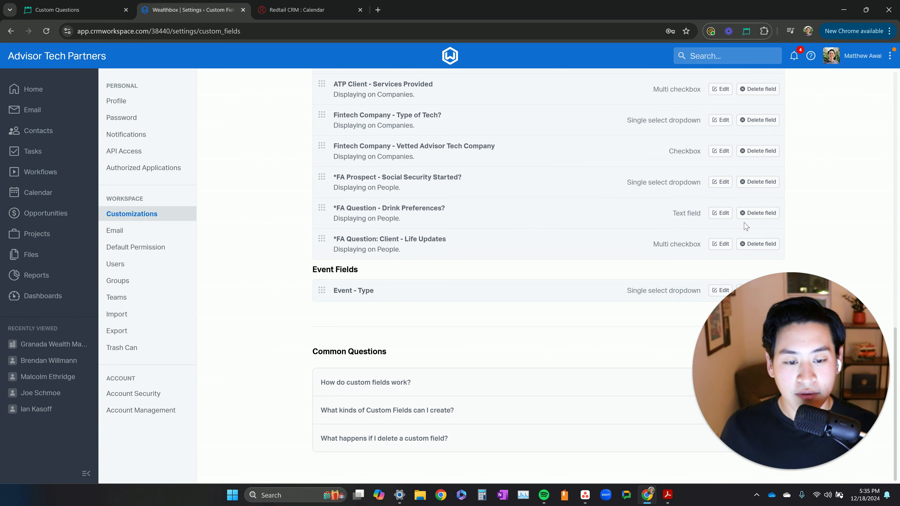
click(723, 213)
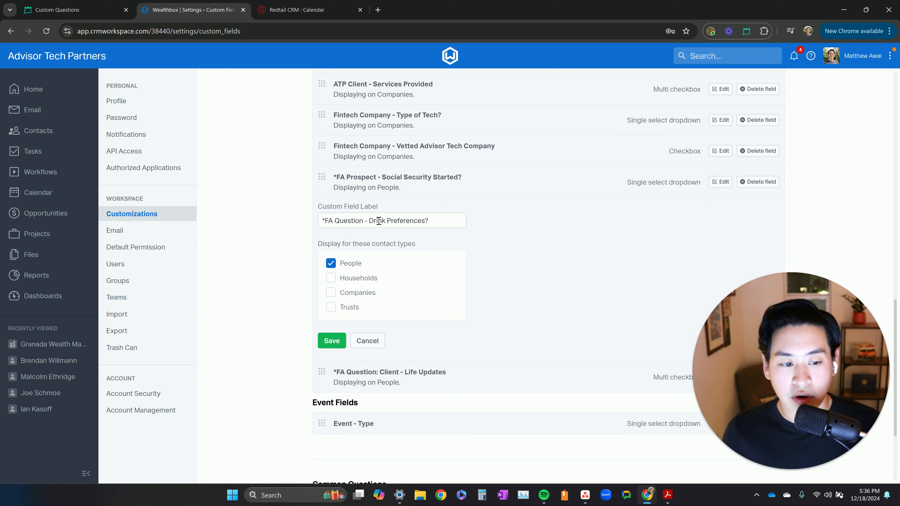
Compare the drink preferences question's data type in GReminders with the matching Wealthbox contact field, and save the field without changes.
scroll(613, 229, down, 3)
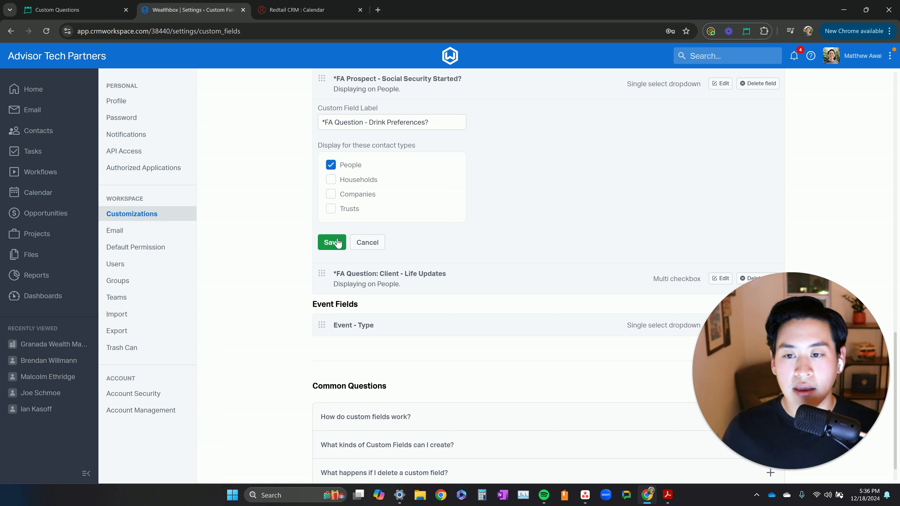
click(91, 16)
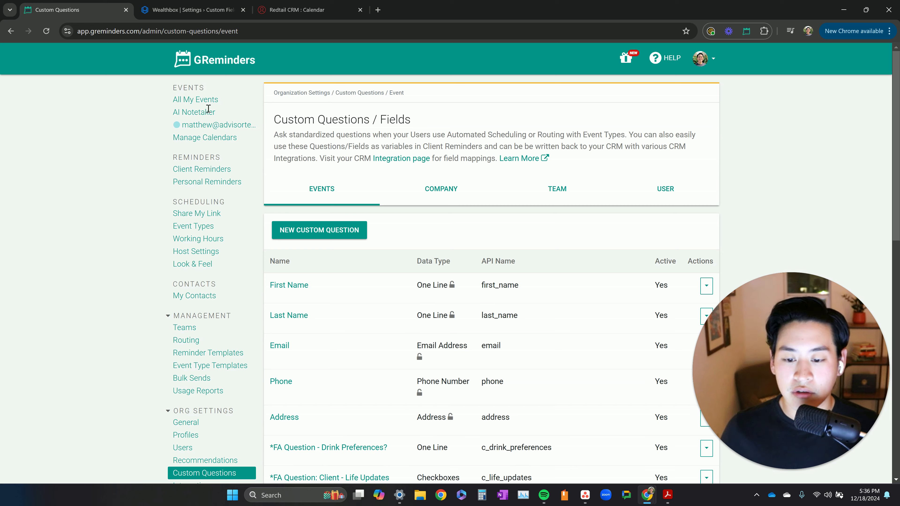
scroll(444, 247, down, 5)
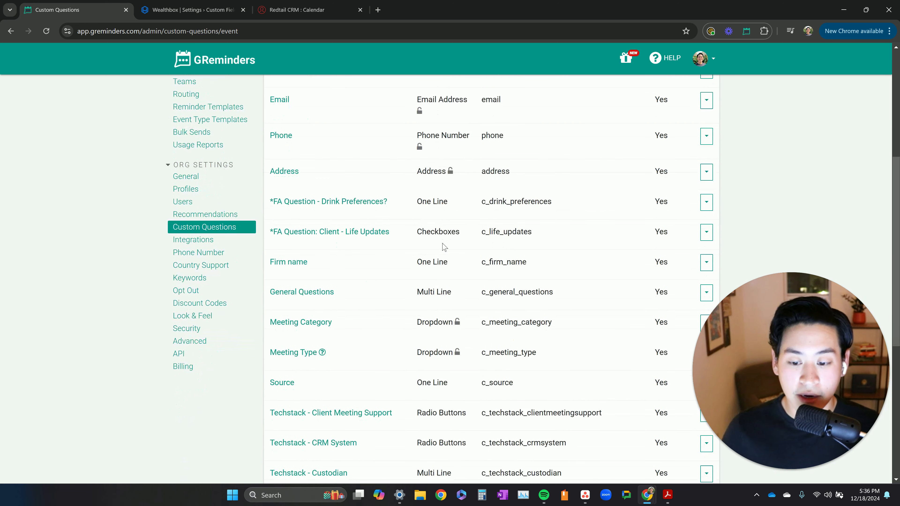
triple_click(437, 202)
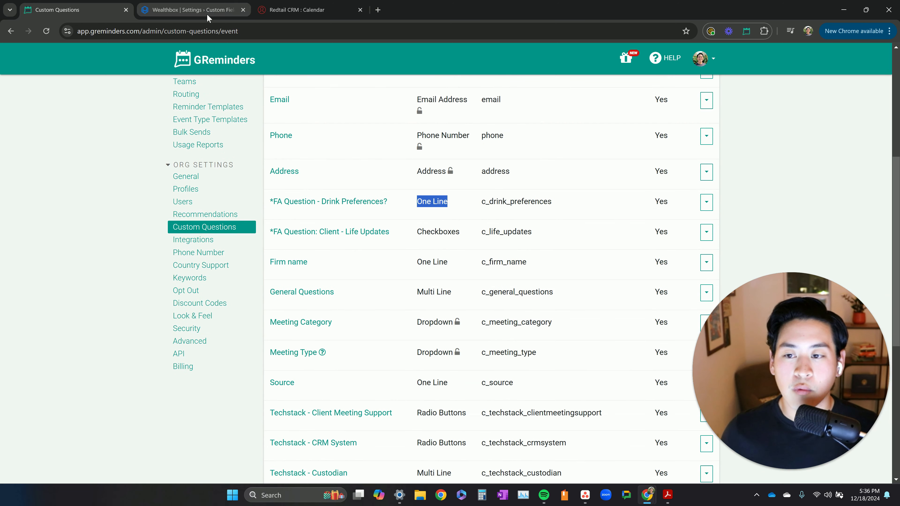
click(193, 9)
scroll(543, 184, up, 1)
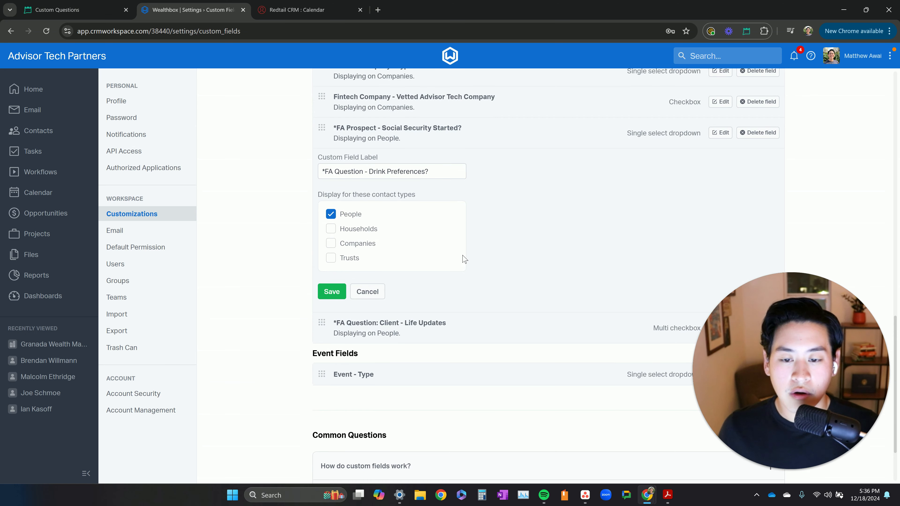
click(332, 291)
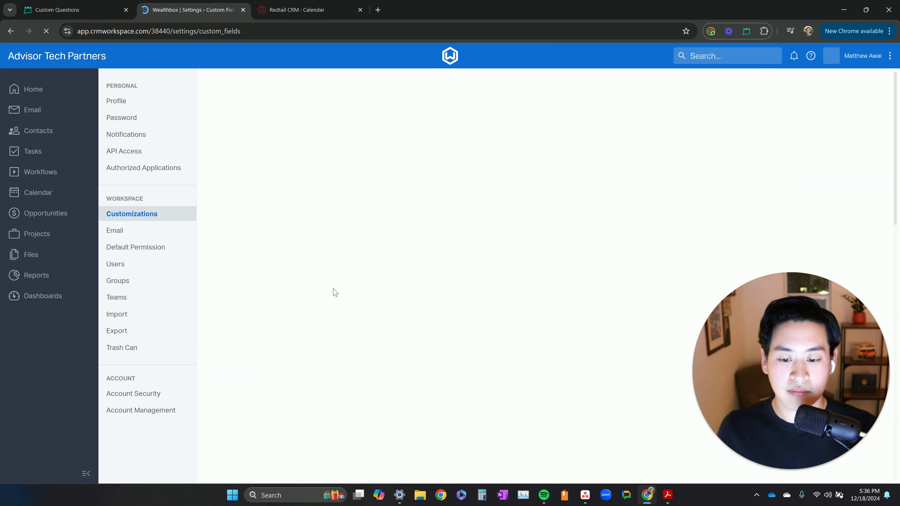
Find the "*FA Question: Client - Life Updates" contact field, check its field type, and open it for editing.
scroll(350, 270, down, 15)
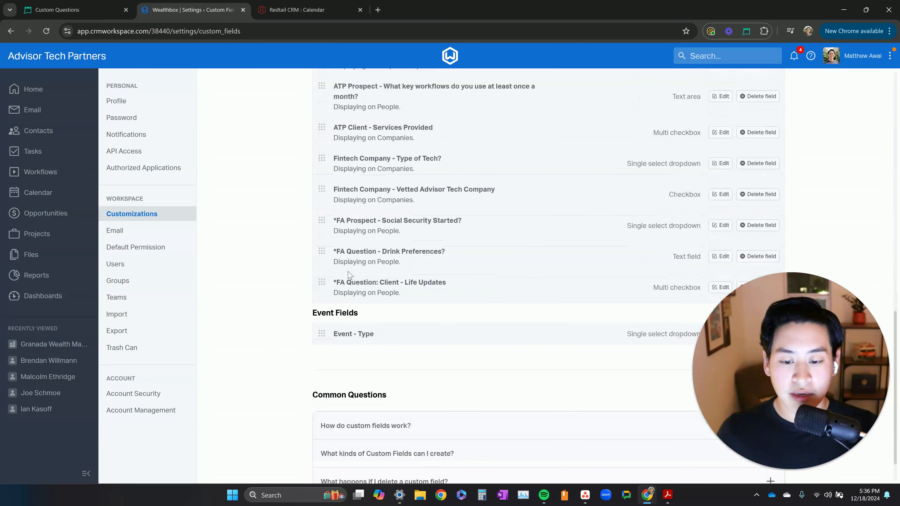
scroll(686, 289, down, 1)
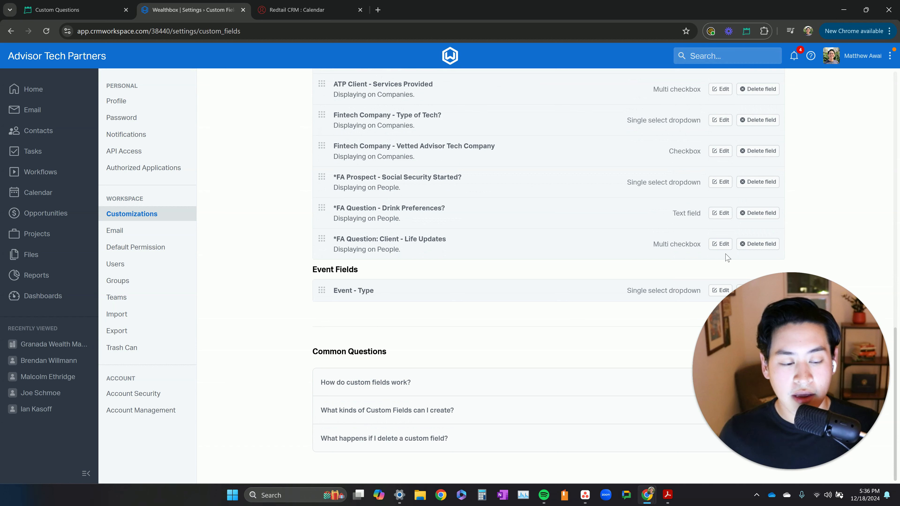
triple_click(669, 244)
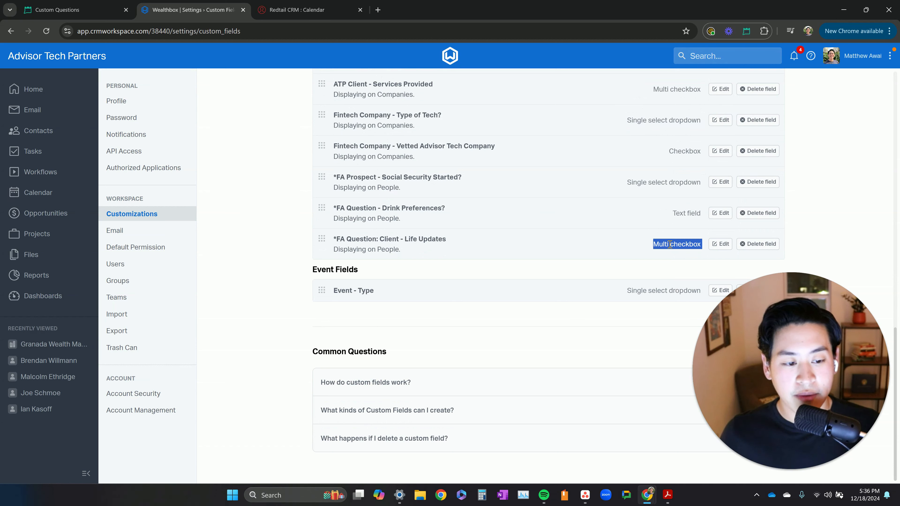
click(721, 244)
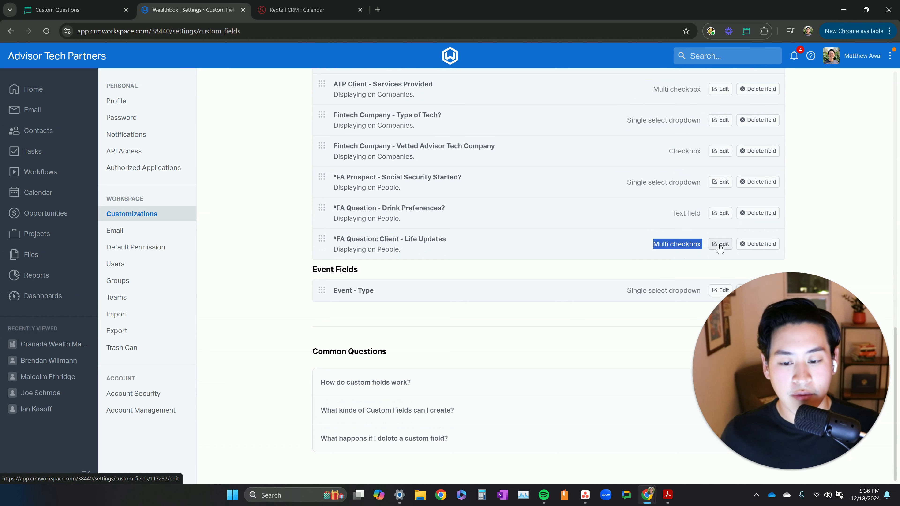
click(422, 278)
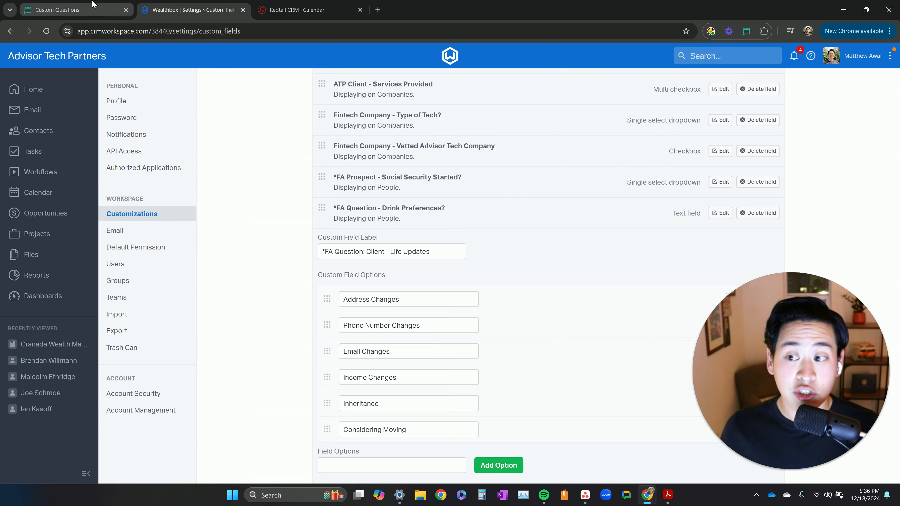
Compare the answer options of the life updates question in GReminders with the custom field options in Wealthbox.
click(94, 8)
click(350, 234)
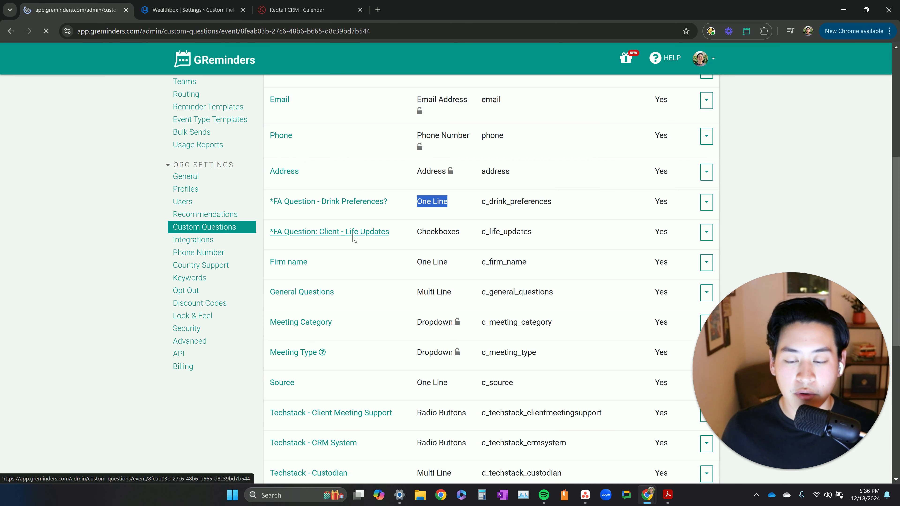
scroll(397, 272, down, 3)
triple_click(329, 235)
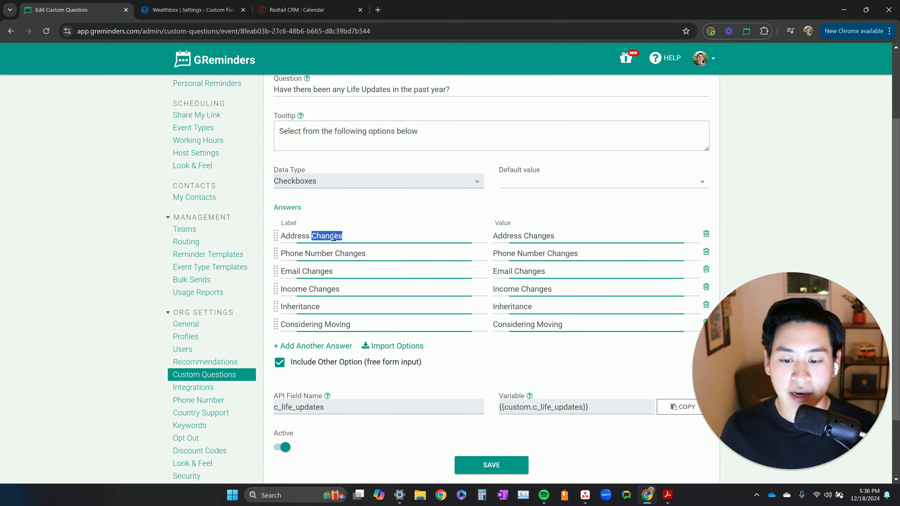
click(199, 10)
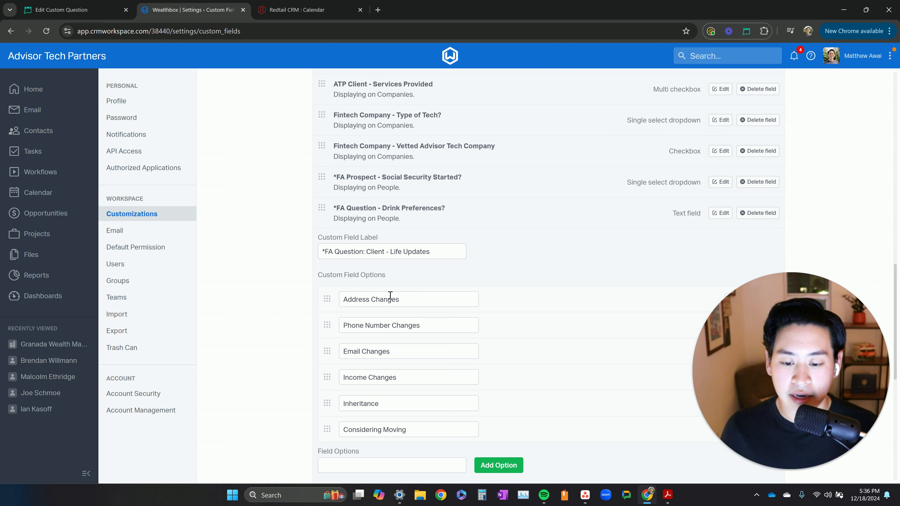
key(ctrl+shift+Tab)
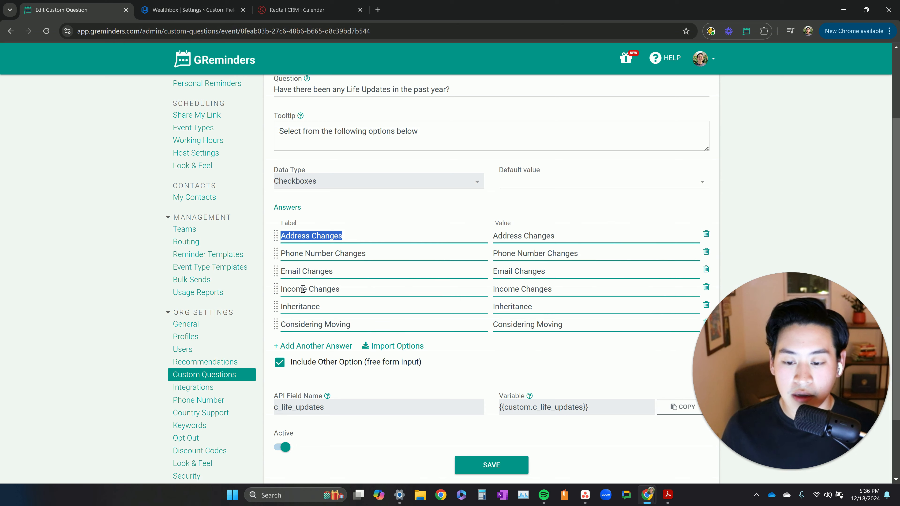
triple_click(298, 288)
triple_click(303, 307)
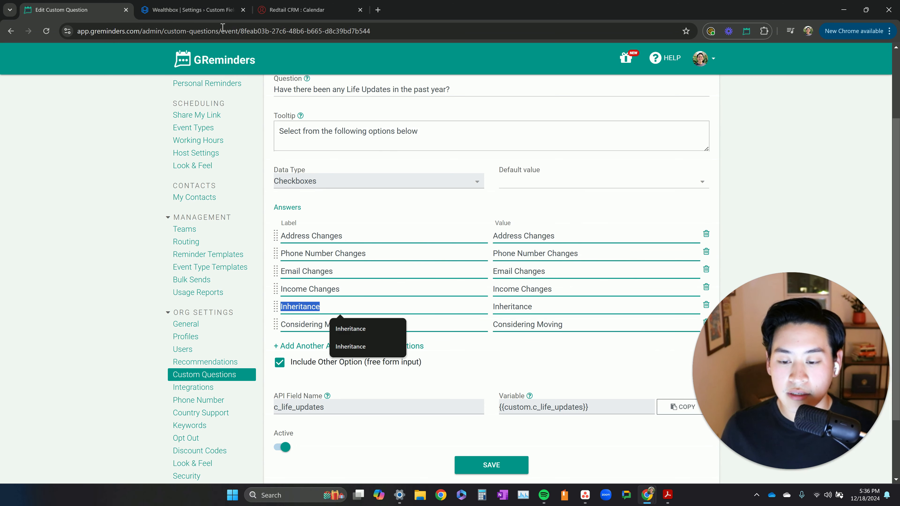
click(211, 10)
scroll(374, 284, down, 3)
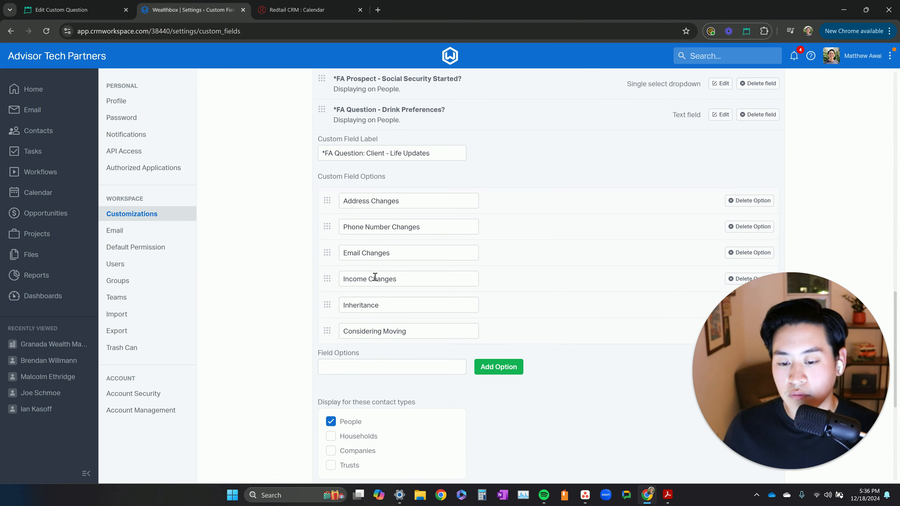
triple_click(390, 330)
Examine which contact types the life updates field displays for, and save the field without changes.
scroll(574, 334, down, 3)
scroll(574, 334, down, 4)
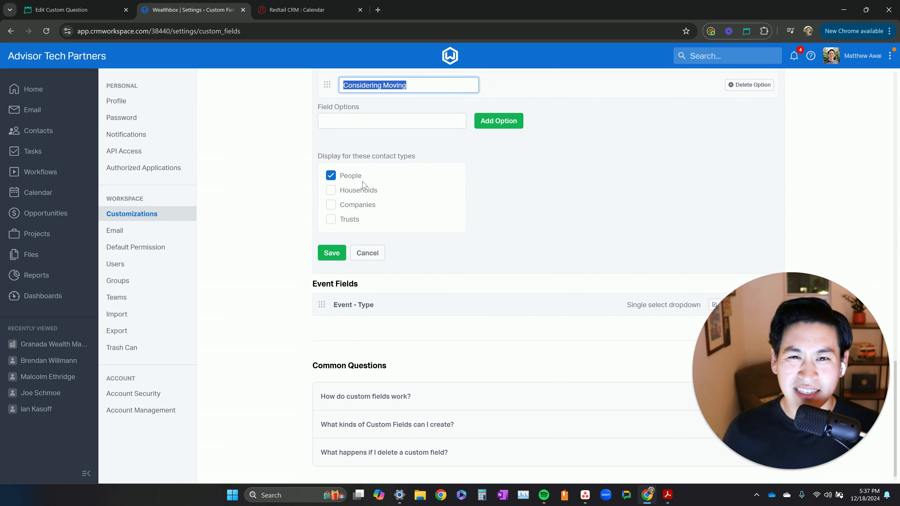
triple_click(344, 157)
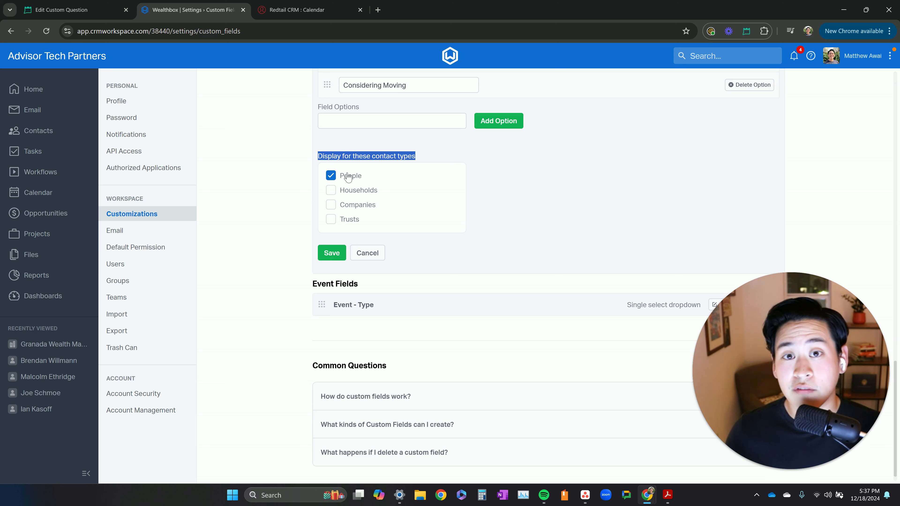
click(335, 254)
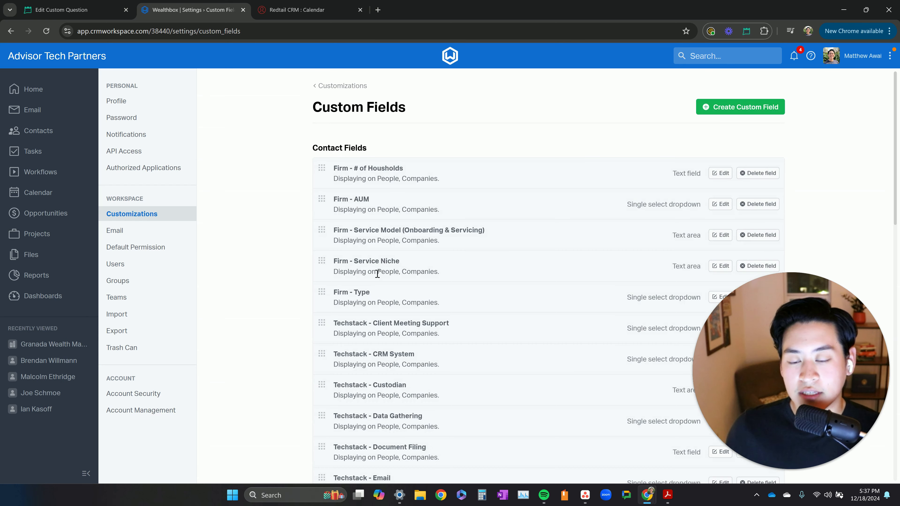
scroll(376, 273, down, 10)
scroll(372, 280, down, 9)
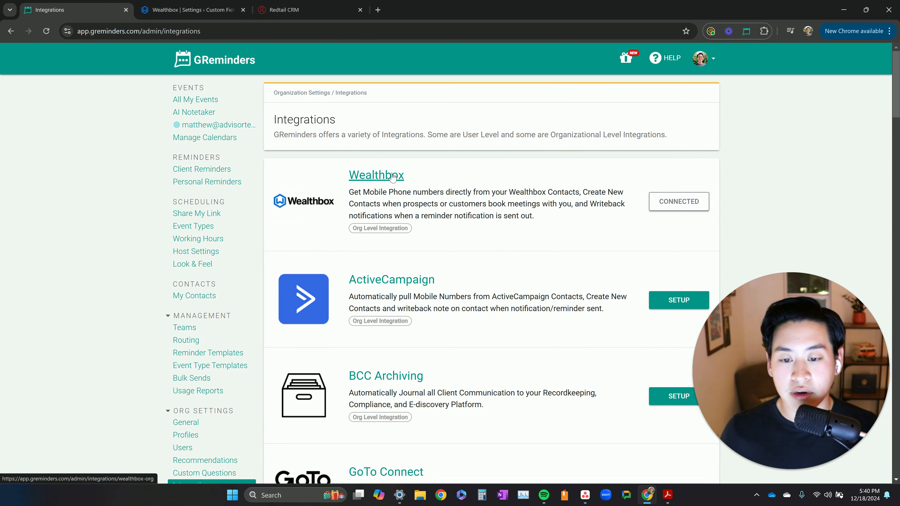
In GReminders, open the Wealthbox integration from the organization's integrations and go to its contact field mappings.
scroll(198, 341, down, 2)
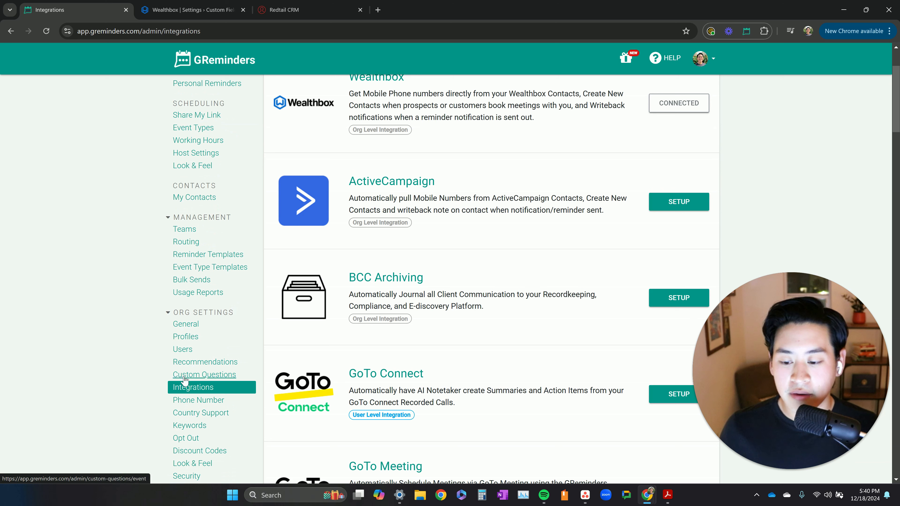
click(208, 389)
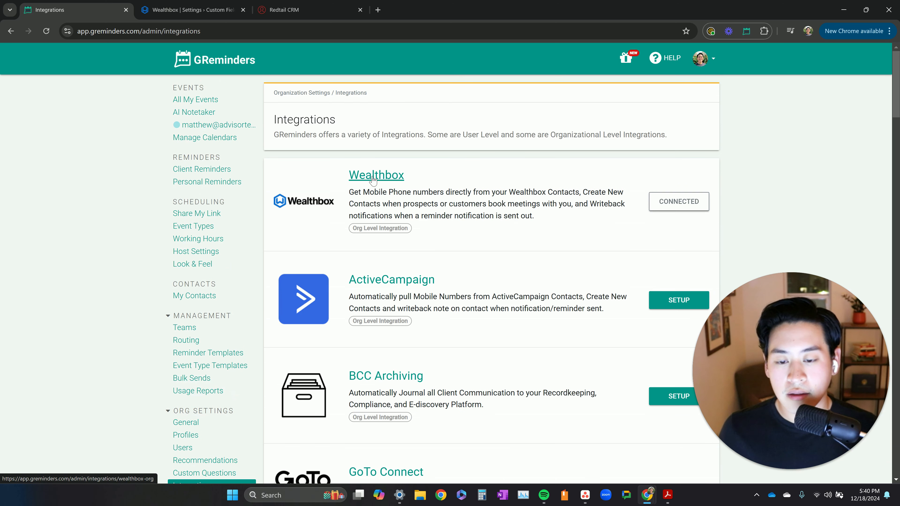
click(373, 180)
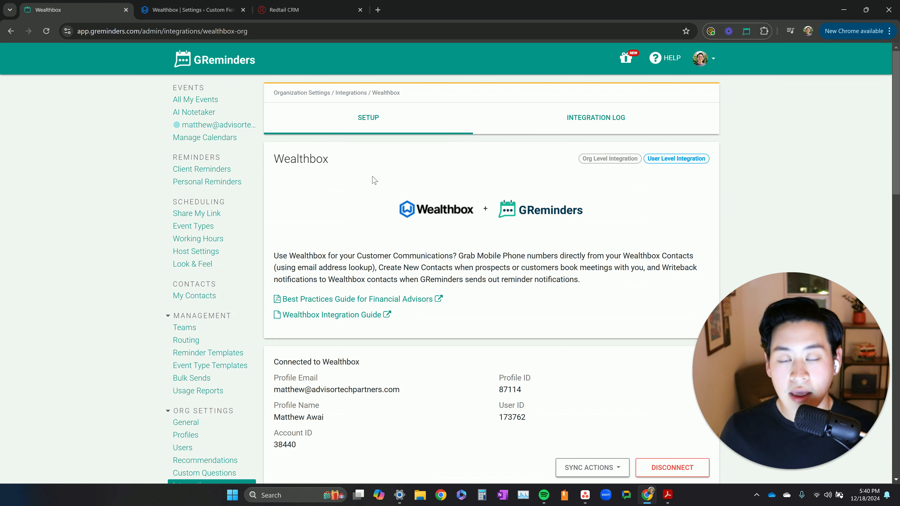
scroll(381, 230, down, 5)
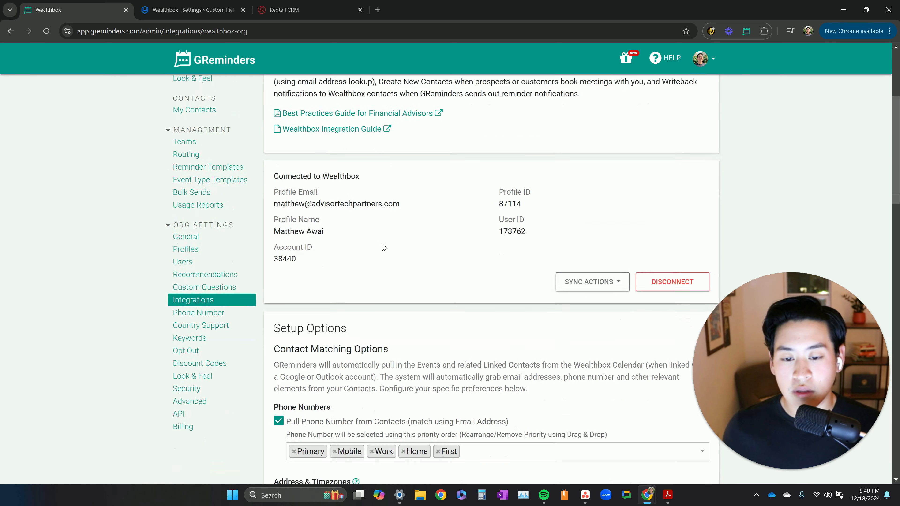
scroll(383, 247, up, 5)
scroll(382, 247, down, 5)
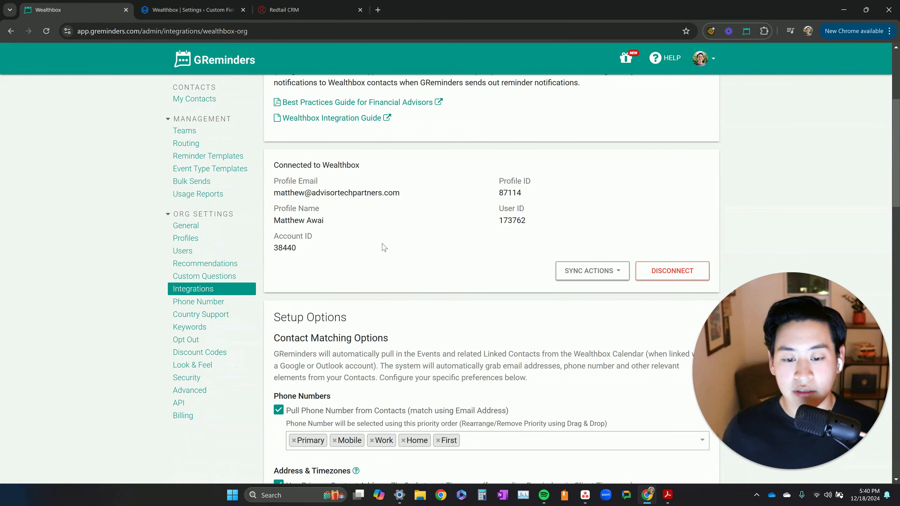
scroll(382, 247, down, 20)
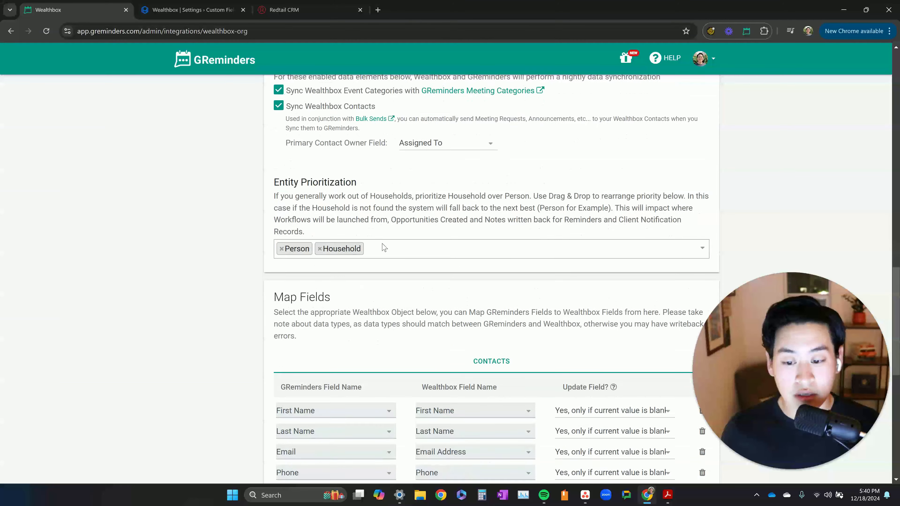
scroll(382, 247, down, 6)
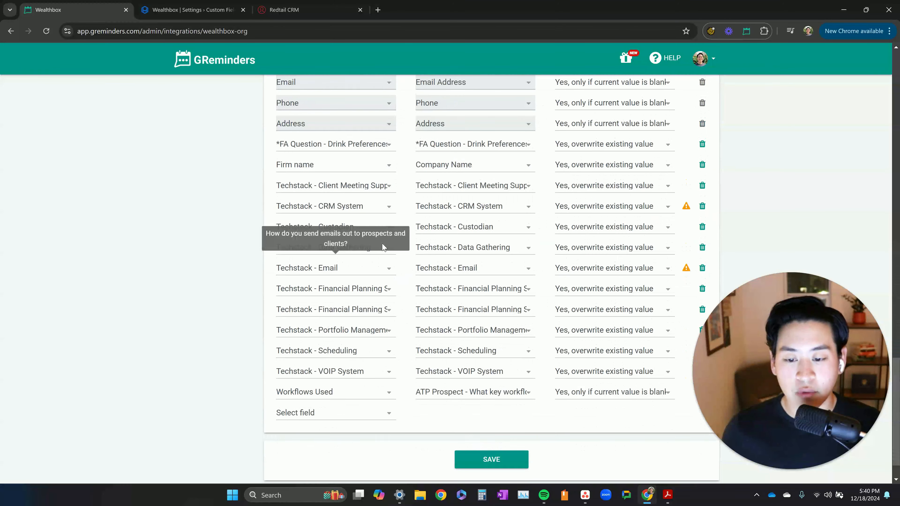
Choose "*FA Question - Drink Preferences?" as the GReminders field in its mapping row and set Update Field to "Yes, overwrite existing value".
scroll(419, 262, up, 3)
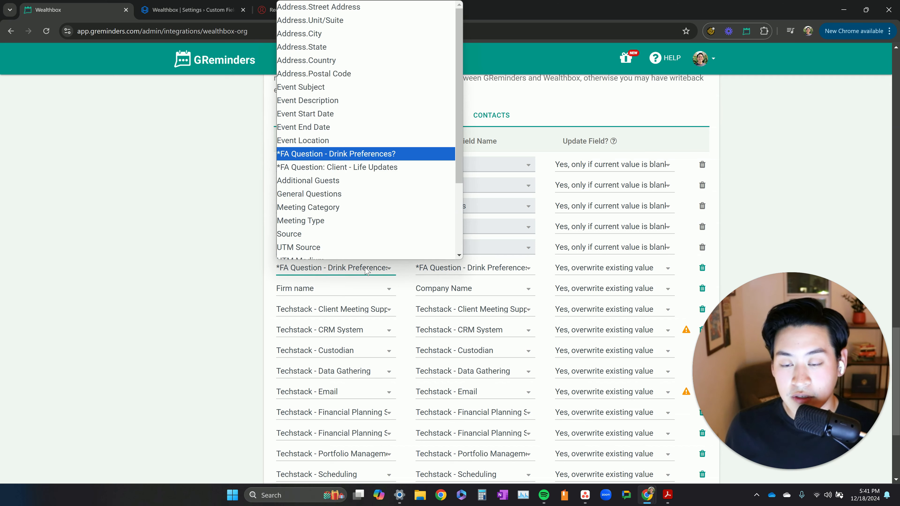
click(349, 151)
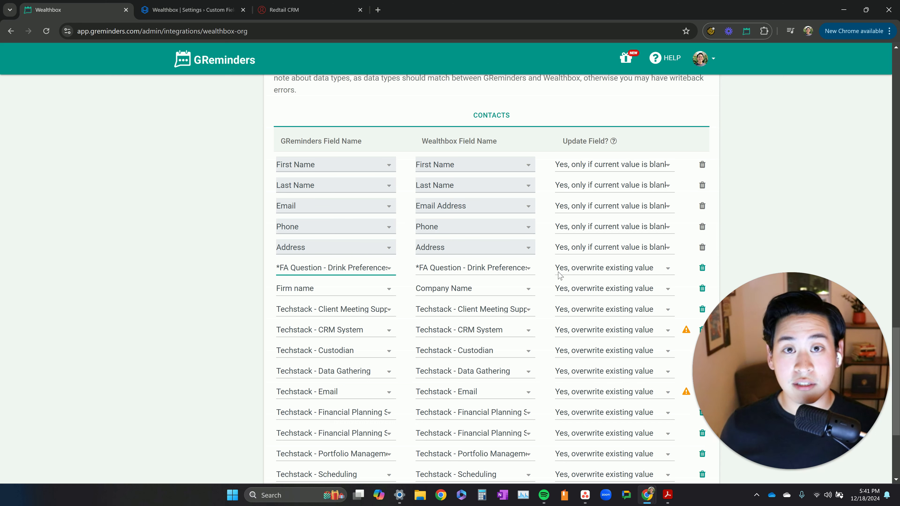
mouse_move(612, 143)
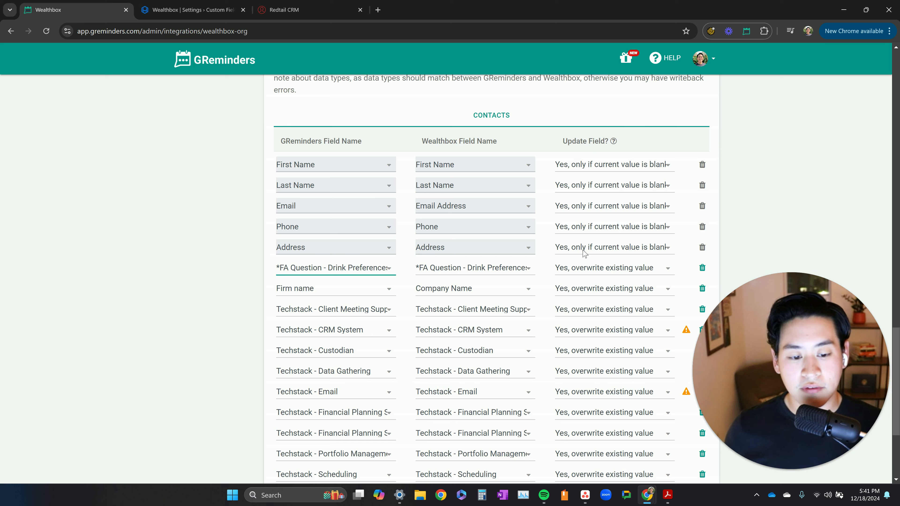
click(582, 270)
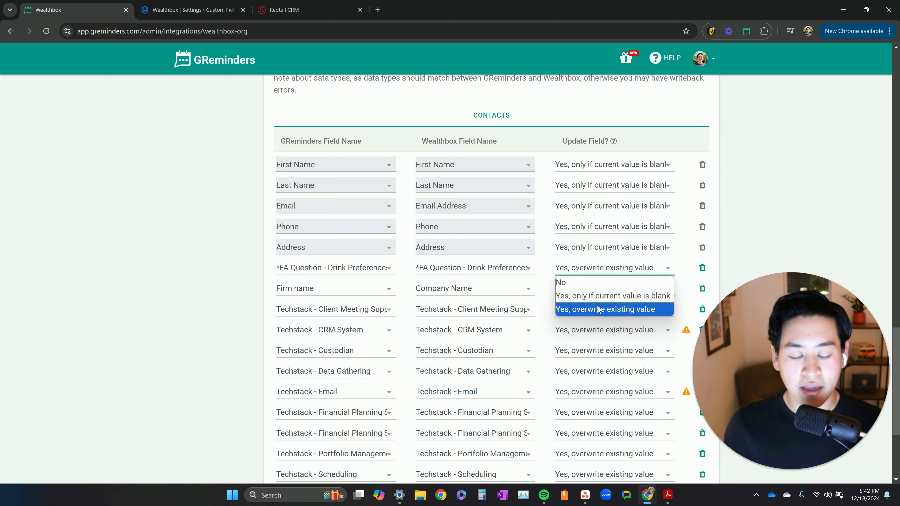
click(584, 312)
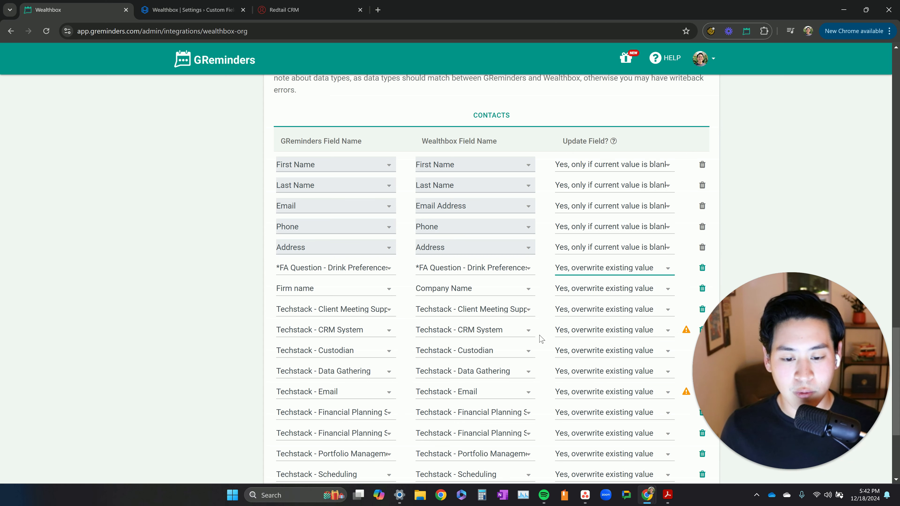
Review the contact field mappings and save the Wealthbox integration settings.
scroll(541, 338, down, 5)
scroll(535, 337, up, 5)
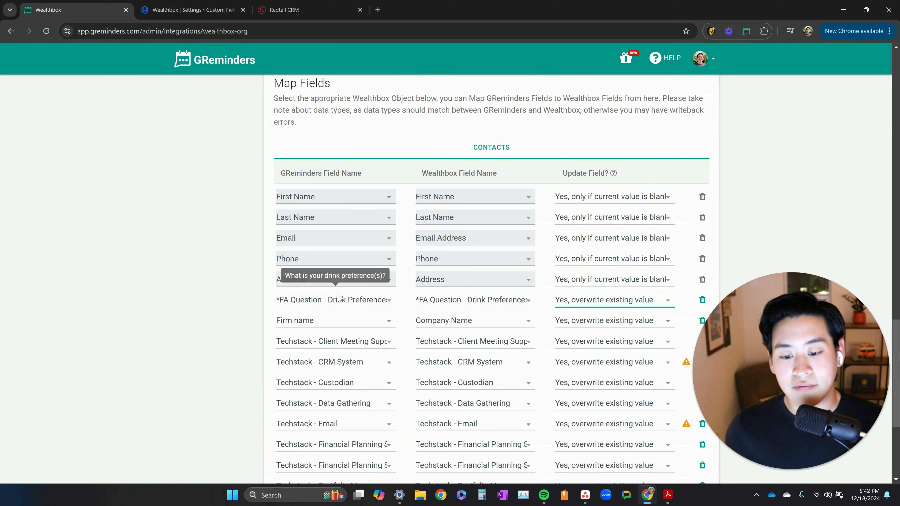
scroll(339, 298, down, 5)
click(498, 419)
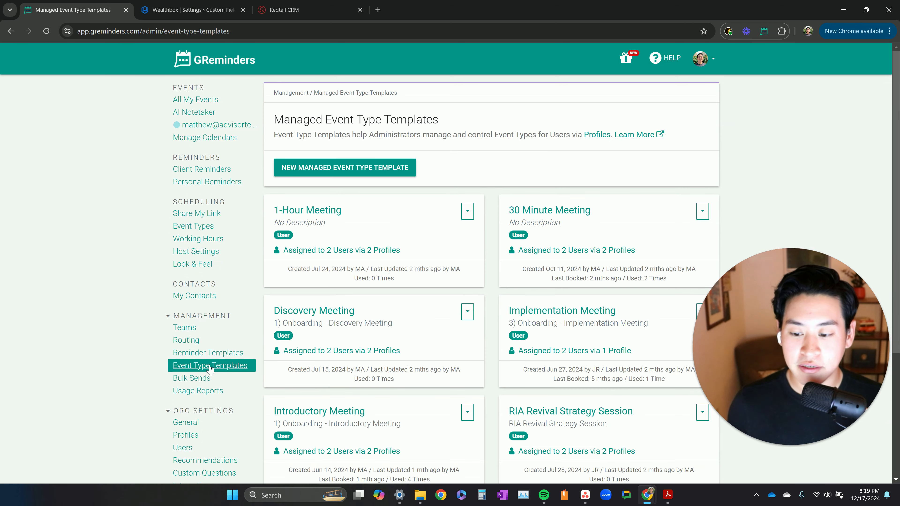
Open the managed event type template "30 Minute Meeting" for editing and go to its Form Questions section.
click(198, 368)
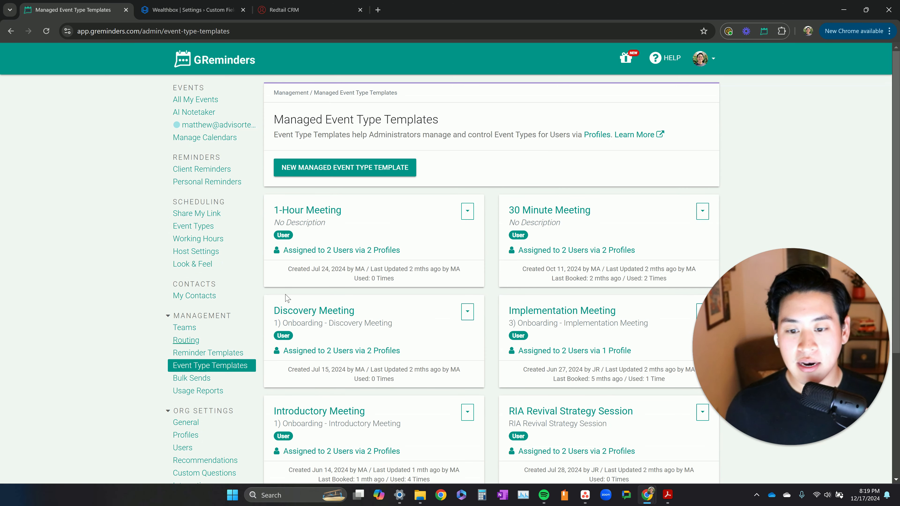
click(545, 214)
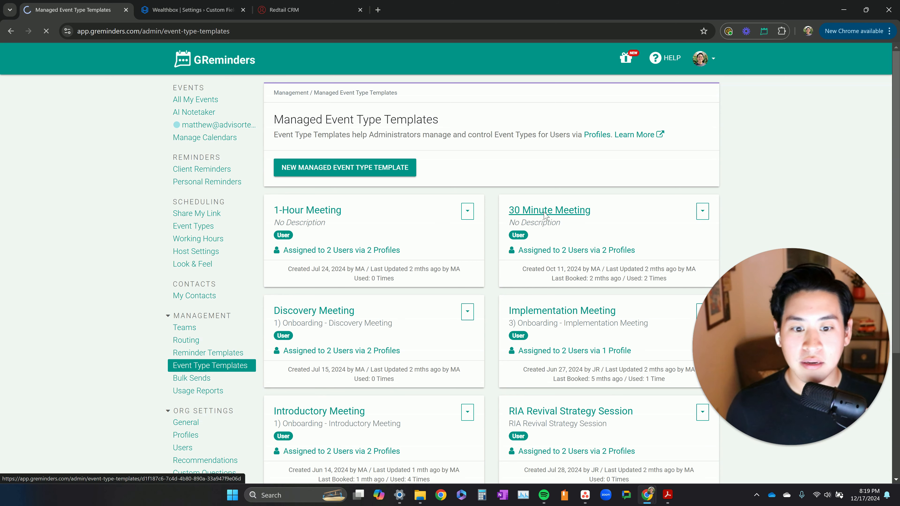
scroll(495, 271, down, 5)
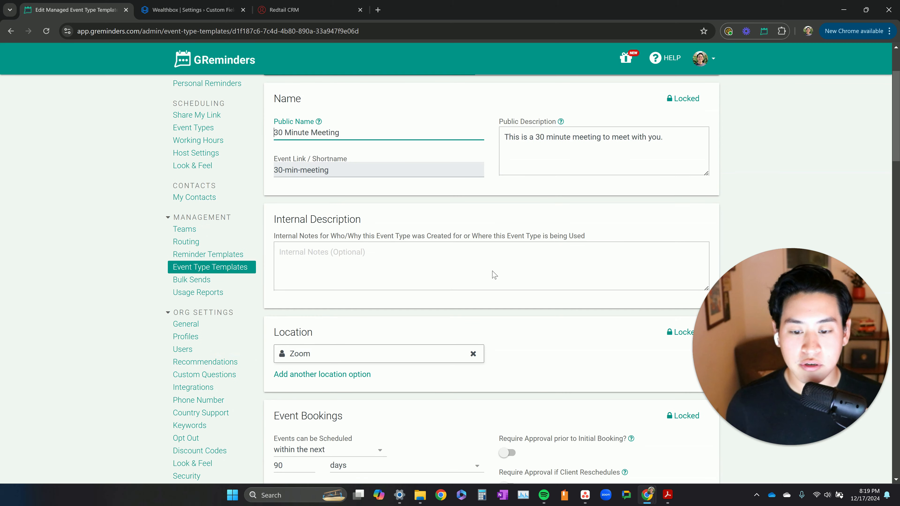
scroll(492, 272, down, 15)
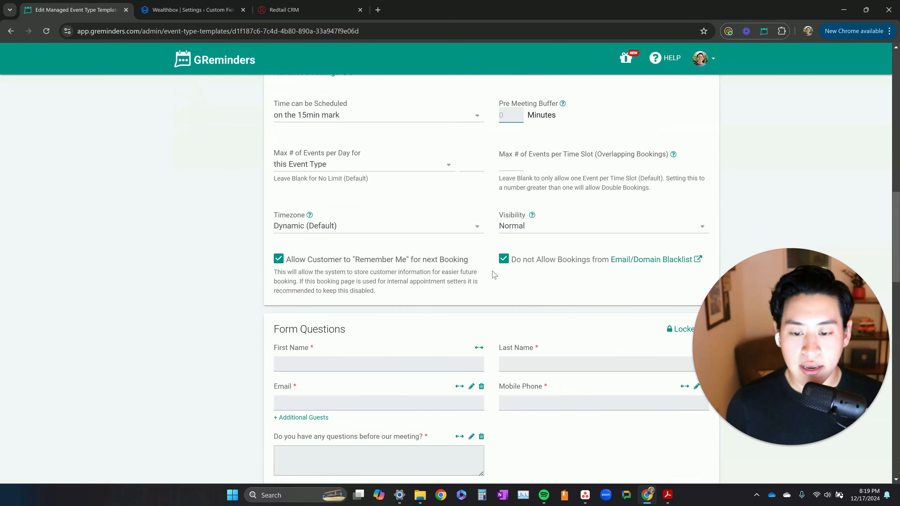
scroll(494, 275, down, 3)
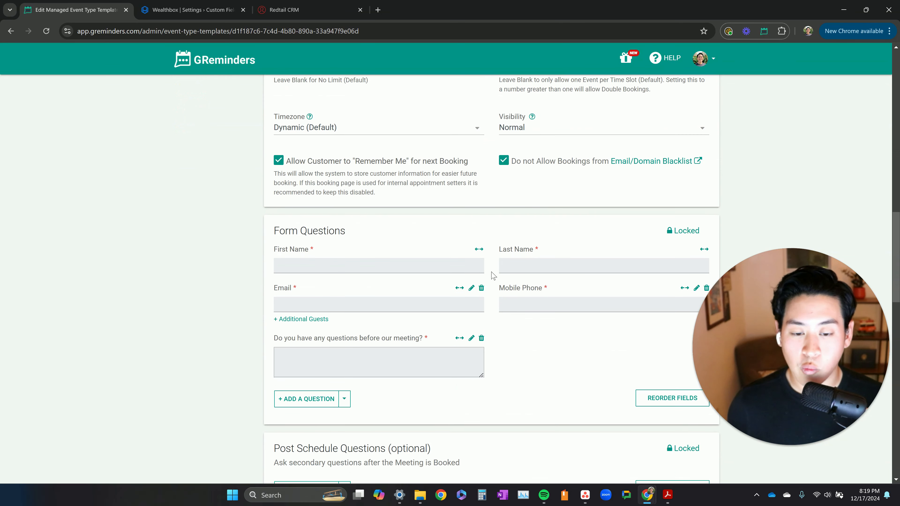
scroll(492, 274, down, 7)
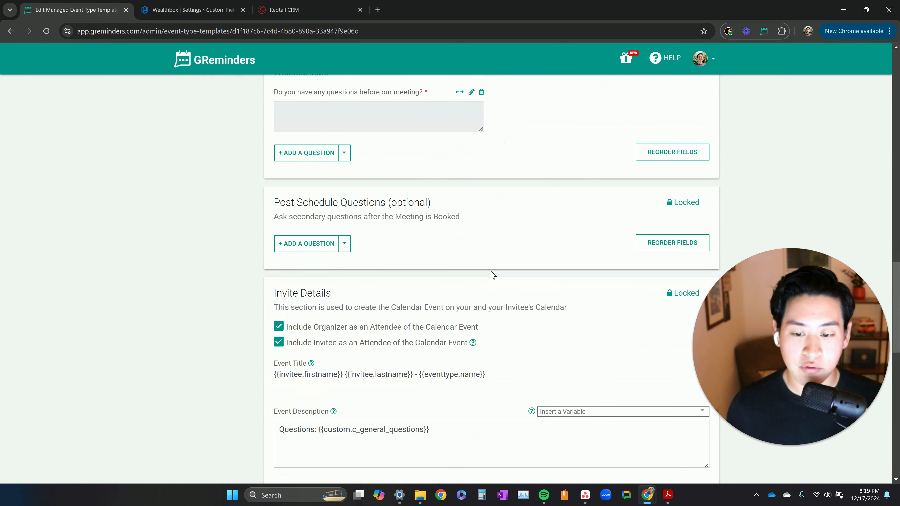
scroll(487, 280, up, 4)
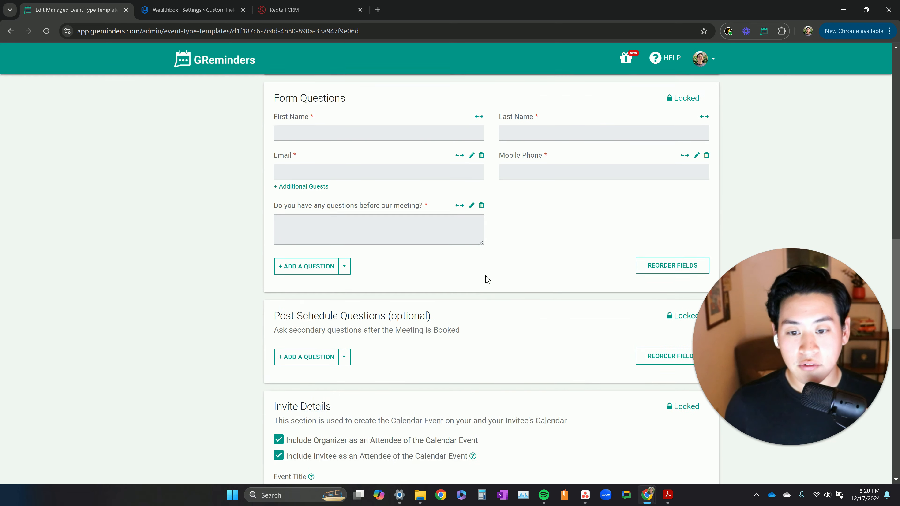
triple_click(321, 131)
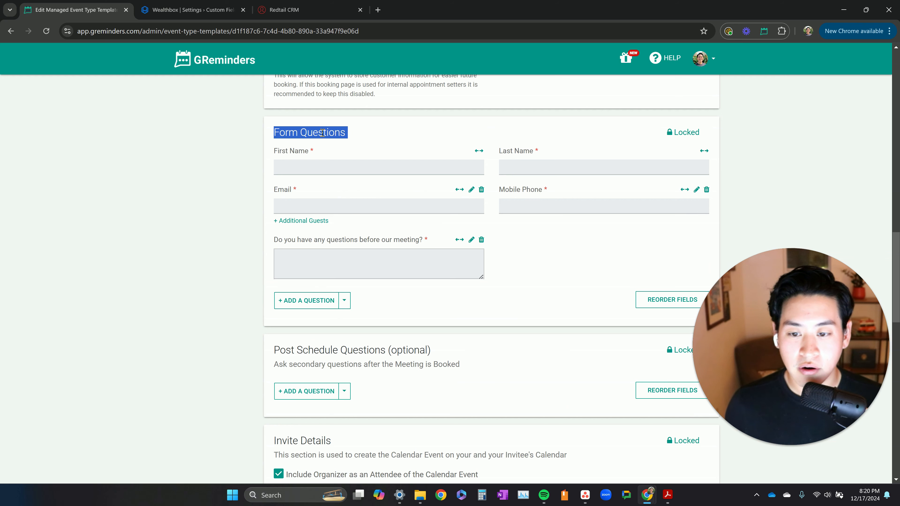
triple_click(321, 130)
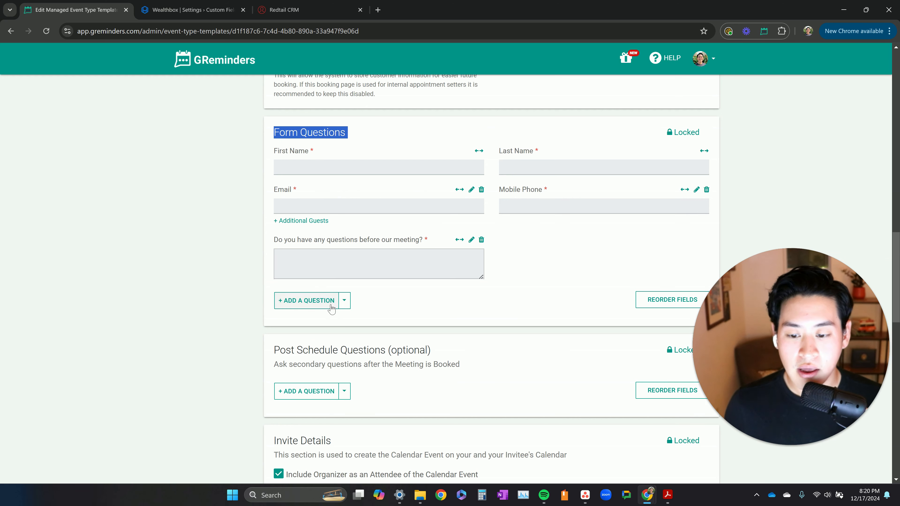
Add the preexisting question "*FA Question - Drink Preferences?" to the form questions as a required question.
click(317, 304)
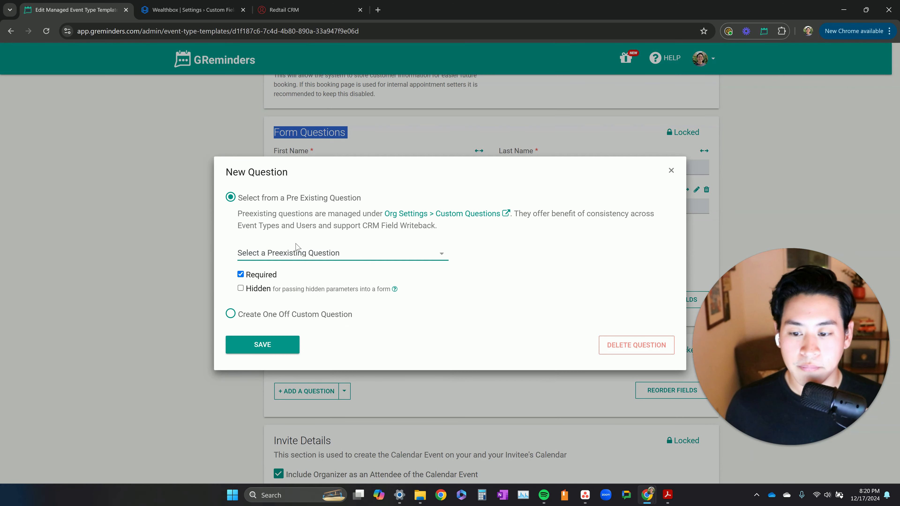
click(297, 253)
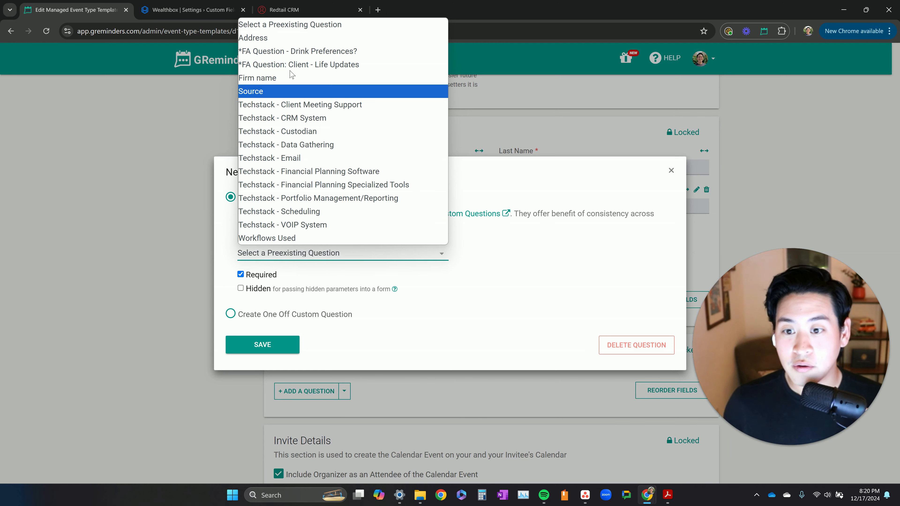
click(269, 52)
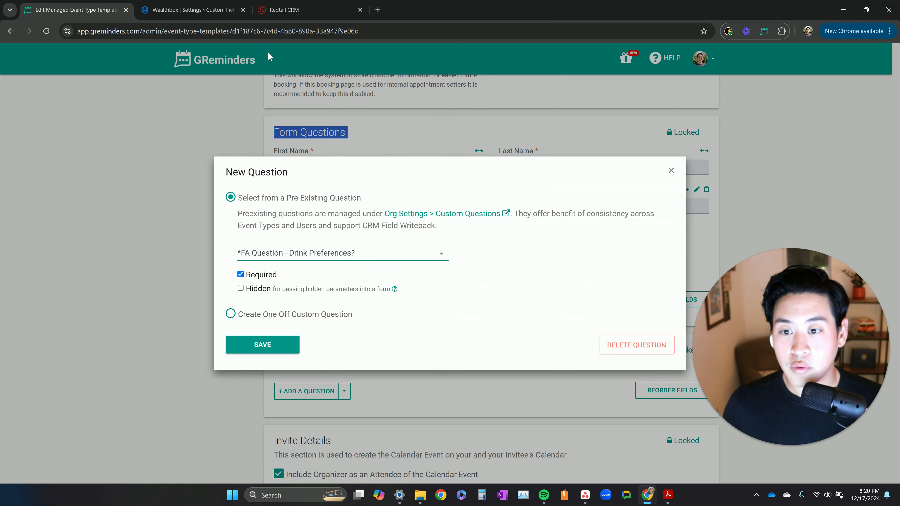
click(285, 344)
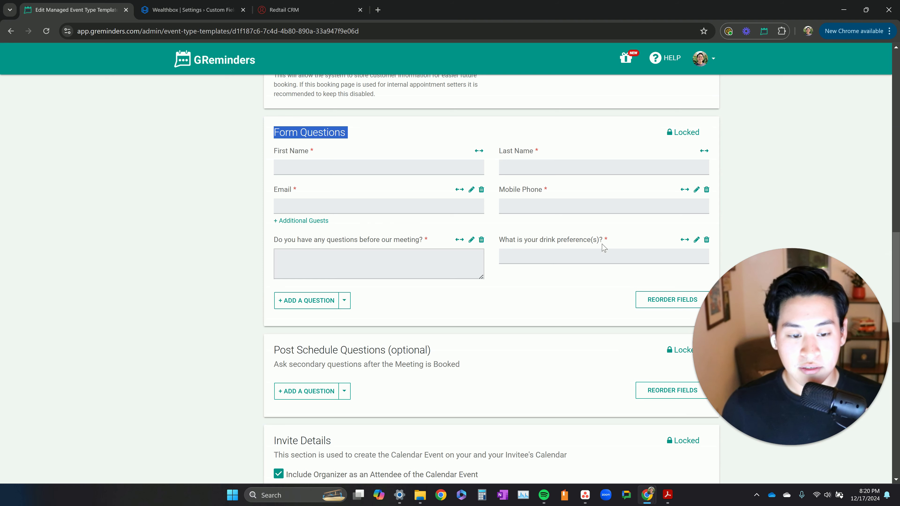
Reorder the form so the half-width drink preference question comes before "Do you have any questions before our meeting?", with both on one row.
click(685, 241)
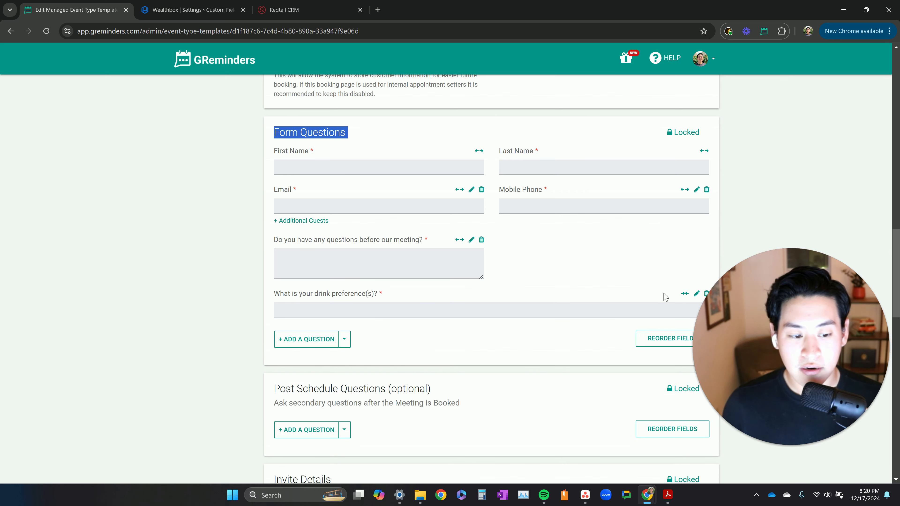
scroll(664, 297, down, 1)
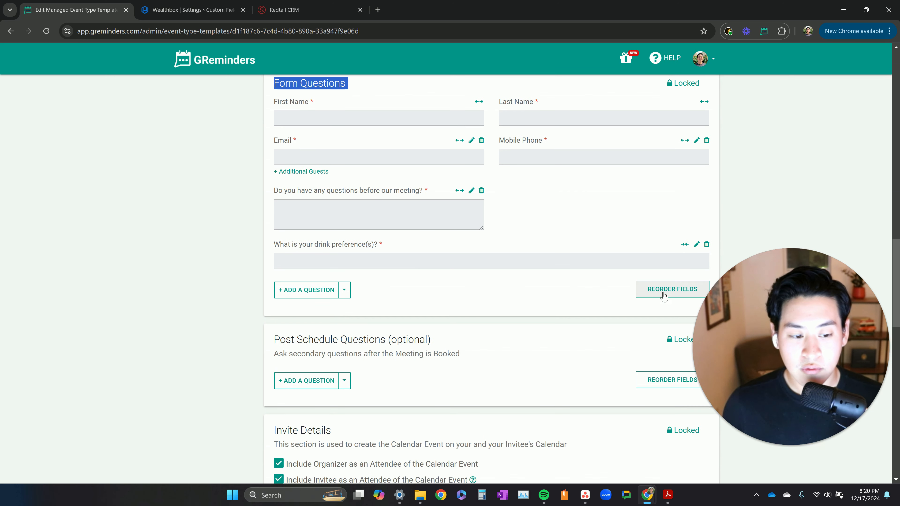
click(682, 247)
click(675, 250)
drag(569, 246, 450, 234)
click(458, 250)
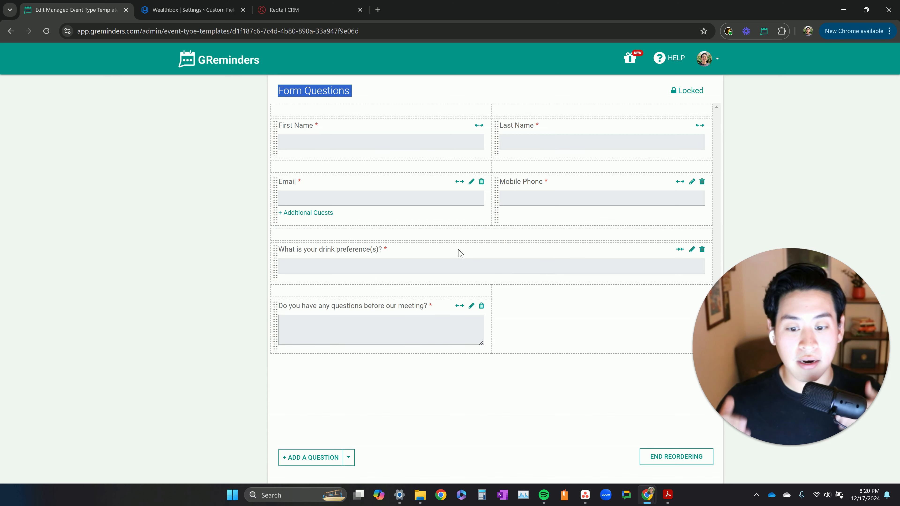
click(679, 249)
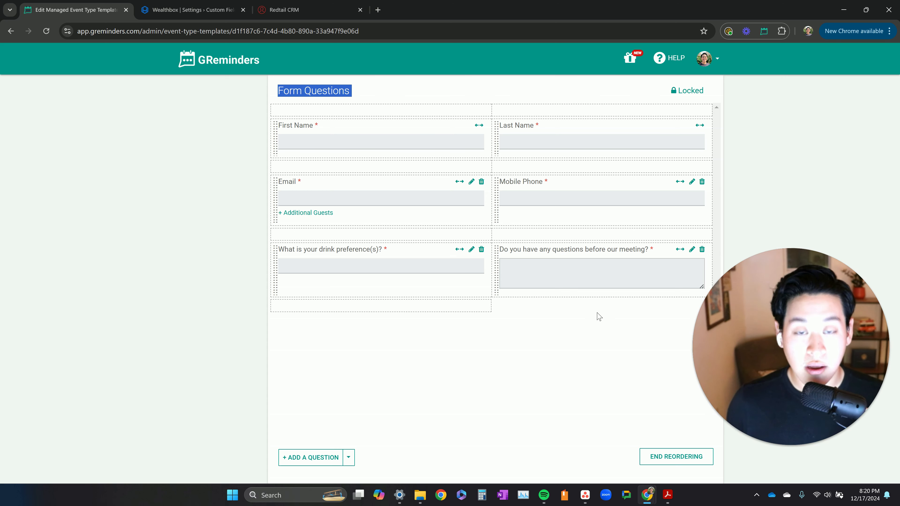
End the reordering of the form questions and save the 30 Minute Meeting template.
click(670, 457)
scroll(550, 398, down, 15)
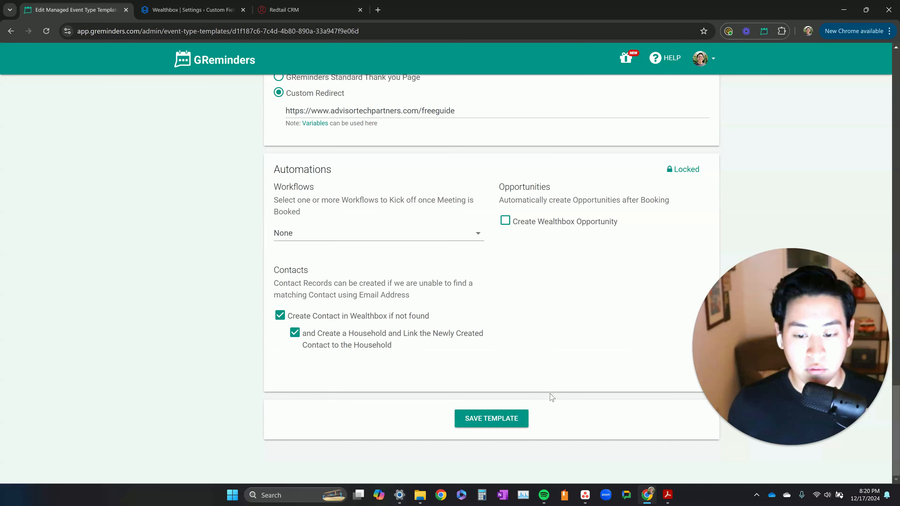
click(490, 420)
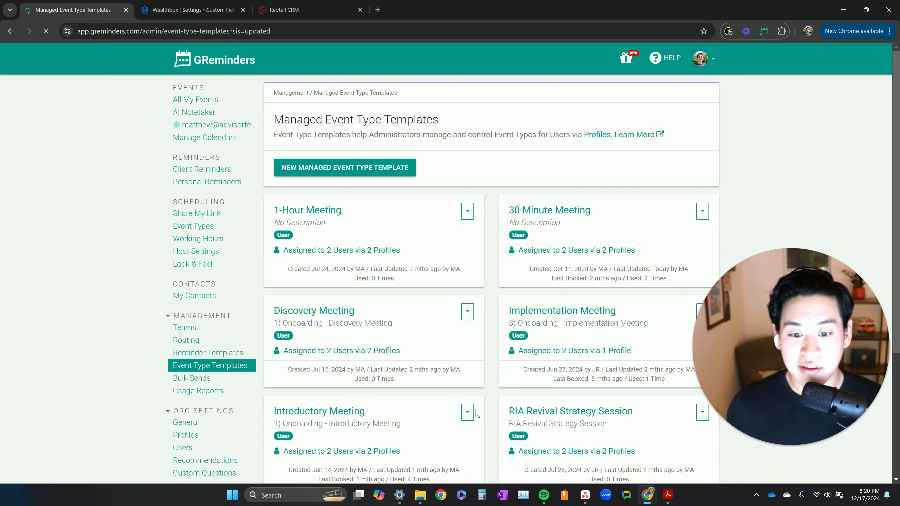